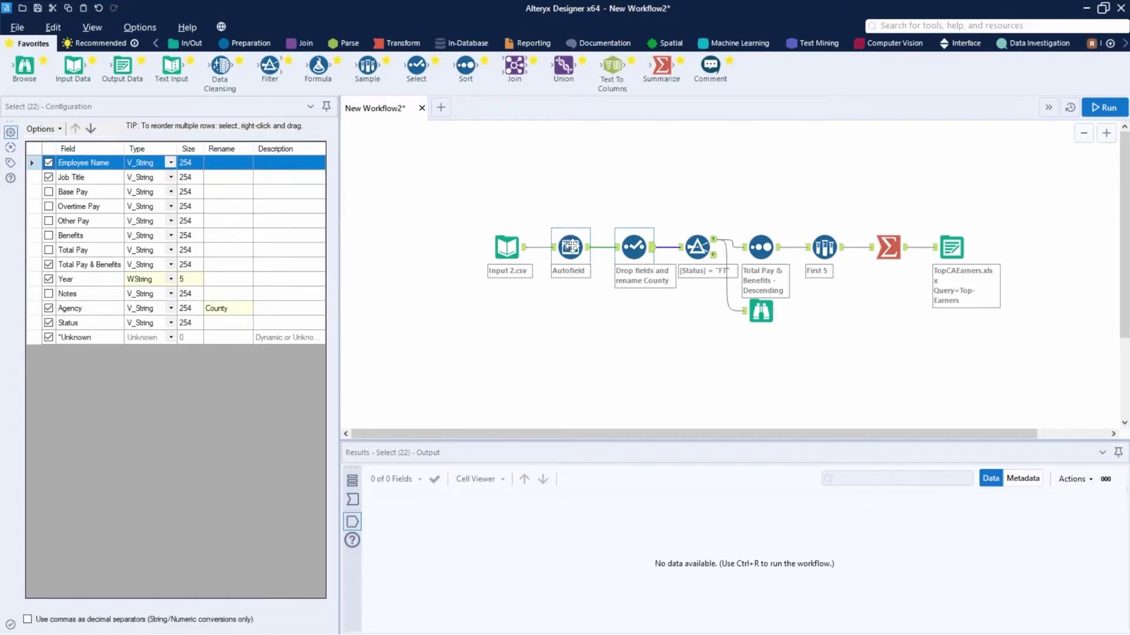
Step: Inspect the Autofield settings, then preview the first 100 salary records of Input 2.csv
left_click(570, 247)
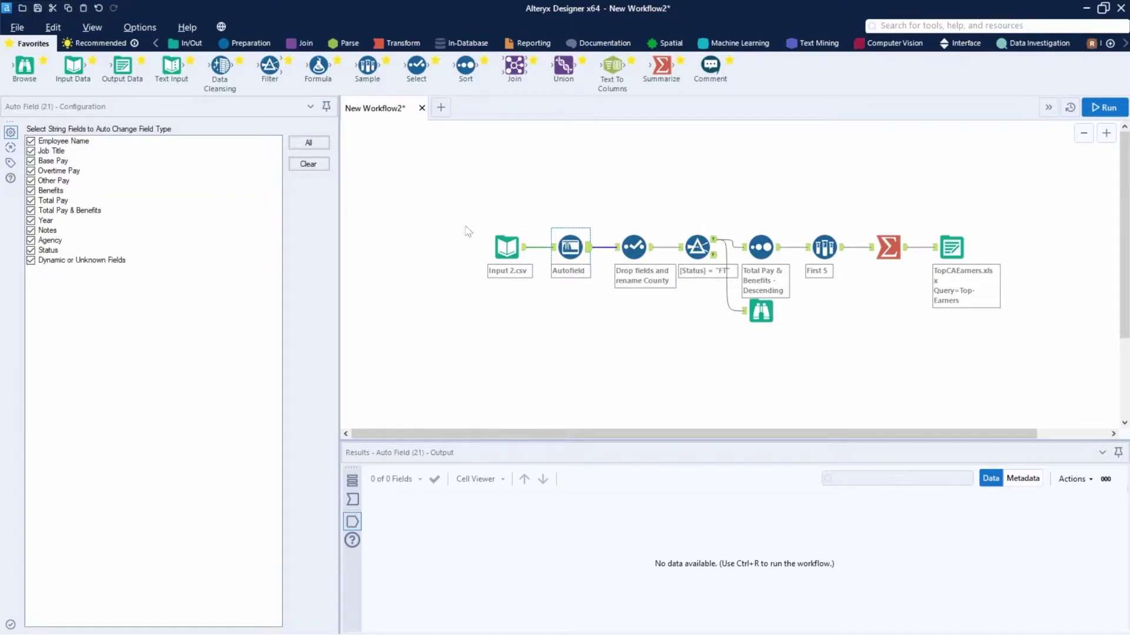
left_click(501, 243)
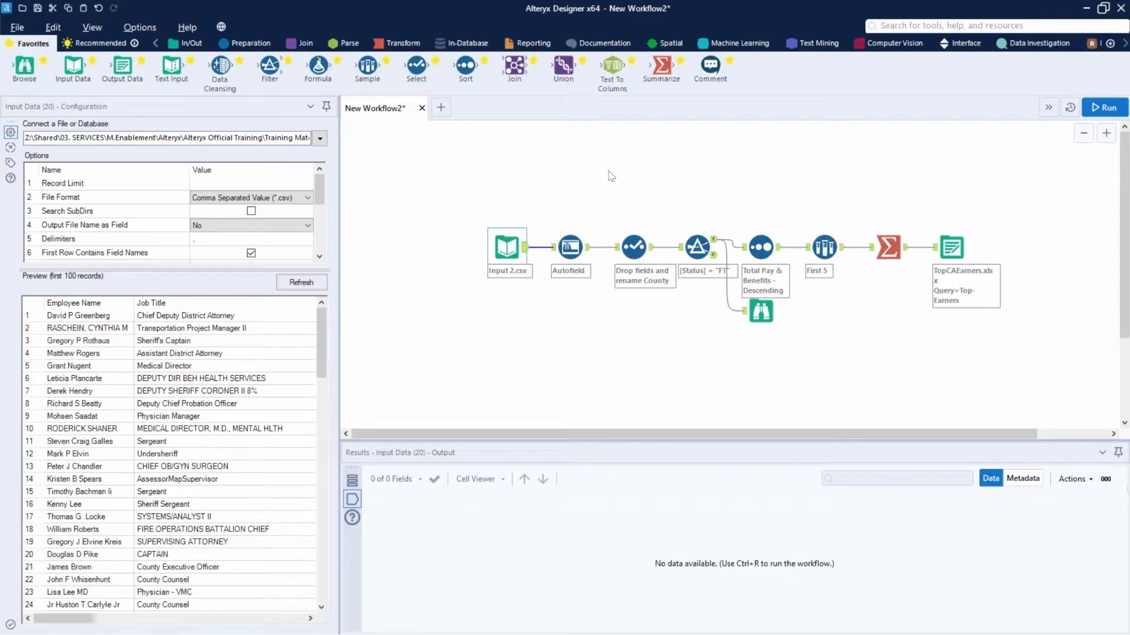
Step: Bring up the workflow-wide Workflow - Configuration panel from the empty canvas
left_click(542, 177)
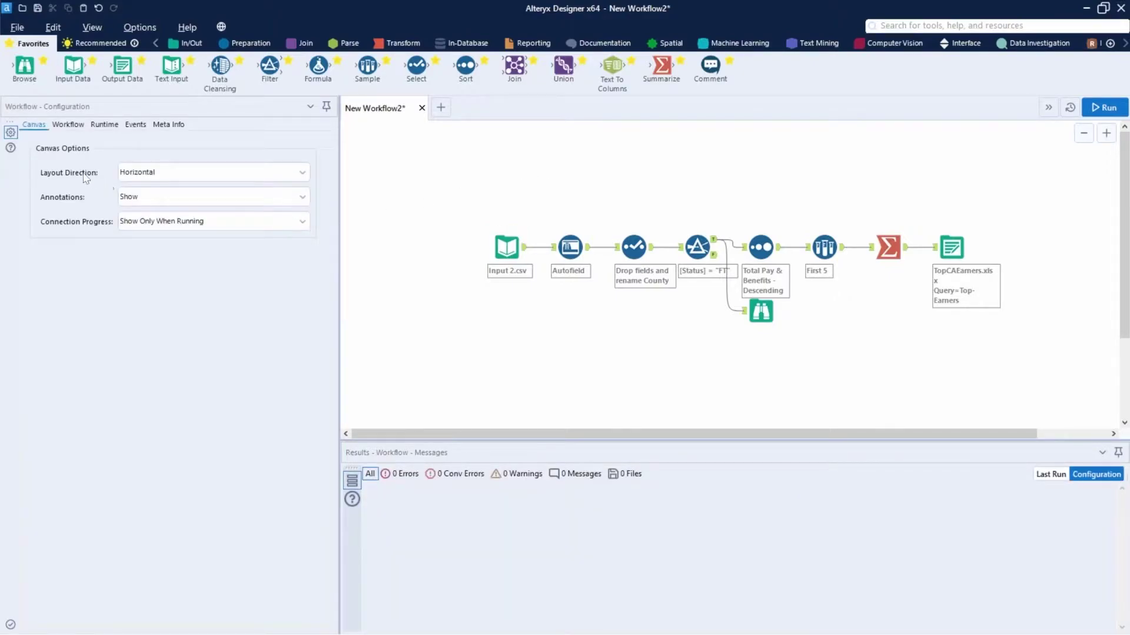
mouse_move(5, 99)
left_mouse_down()
mouse_move(101, 252)
mouse_move(340, 299)
left_mouse_up()
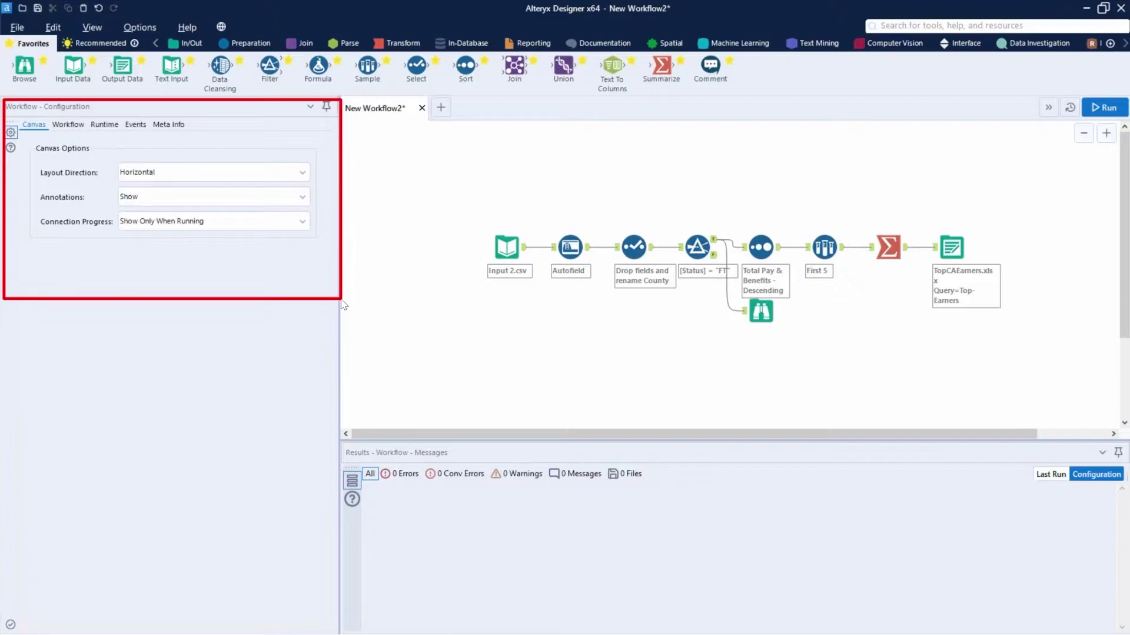
key("Escape")
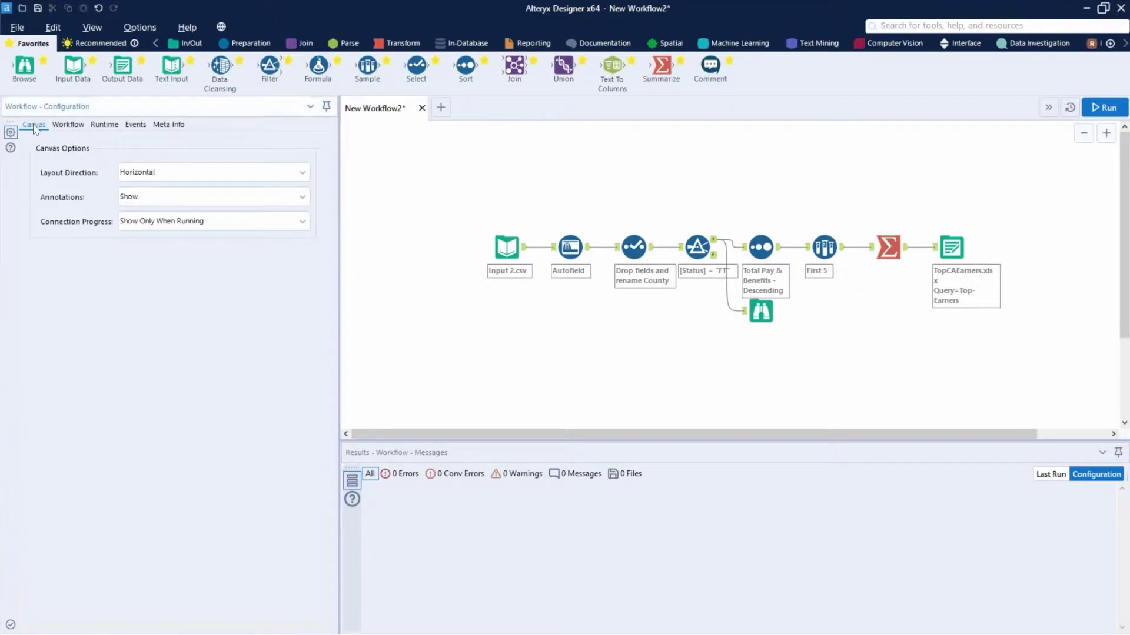
Step: Step through the Workflow, Runtime, Events and Meta Info tabs, ending on Canvas
left_click(65, 126)
left_click(105, 125)
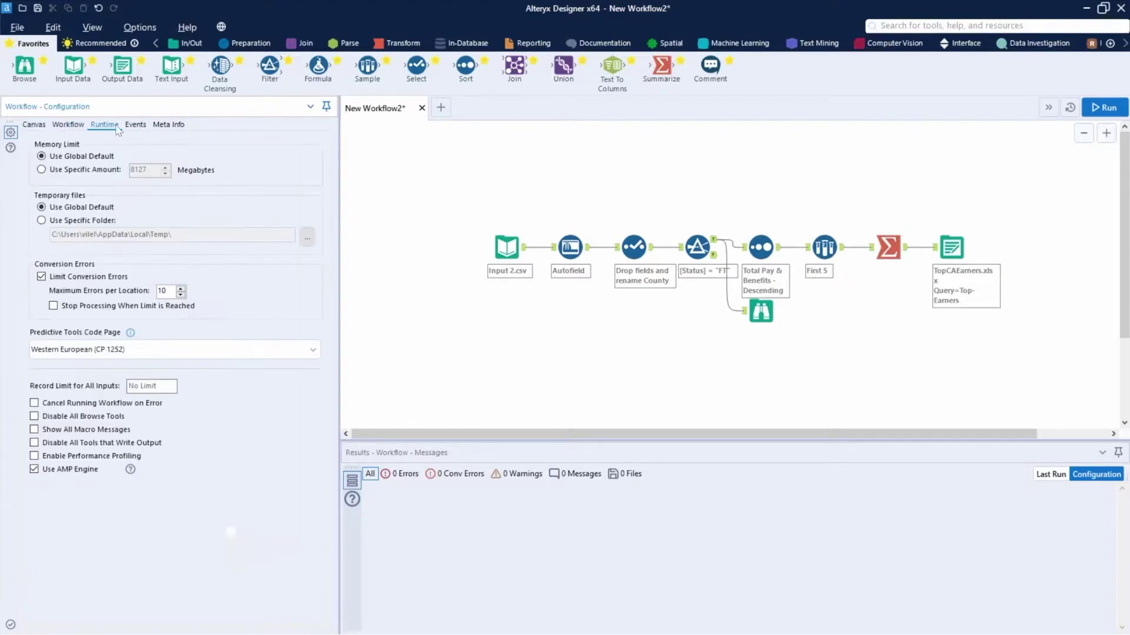
left_click(136, 125)
left_click(167, 126)
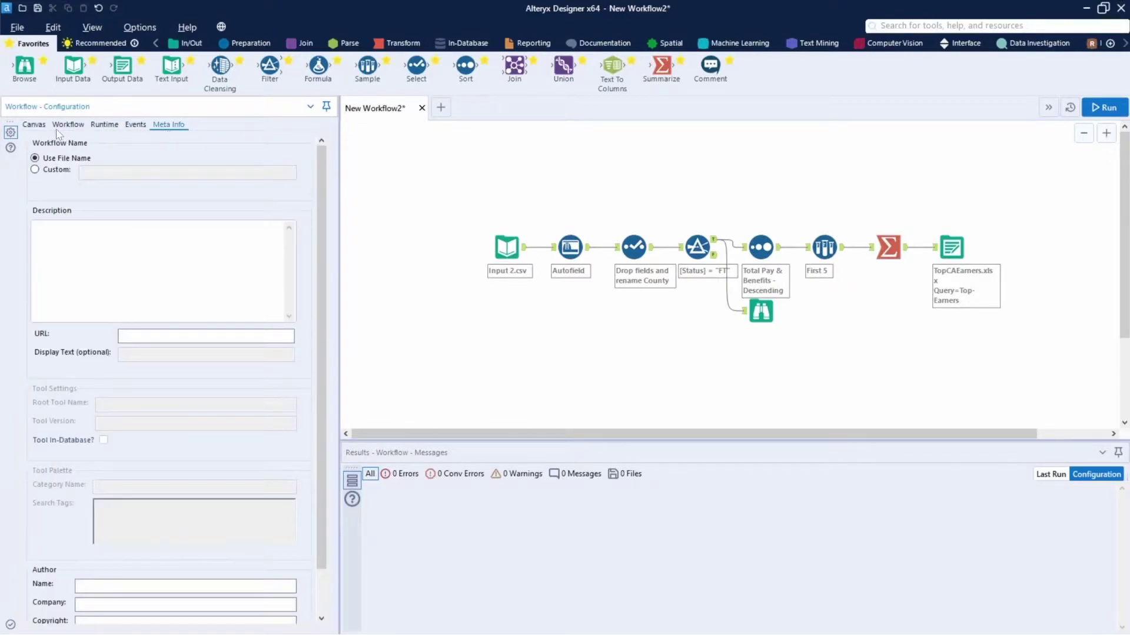
left_click(35, 125)
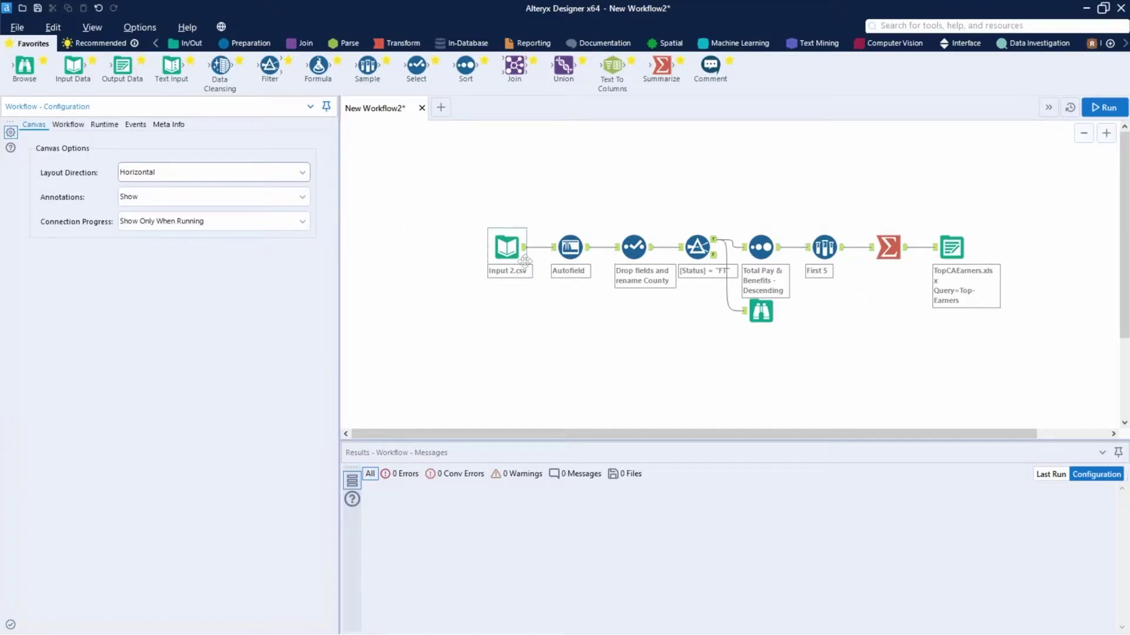
left_click(158, 174)
left_click(156, 188)
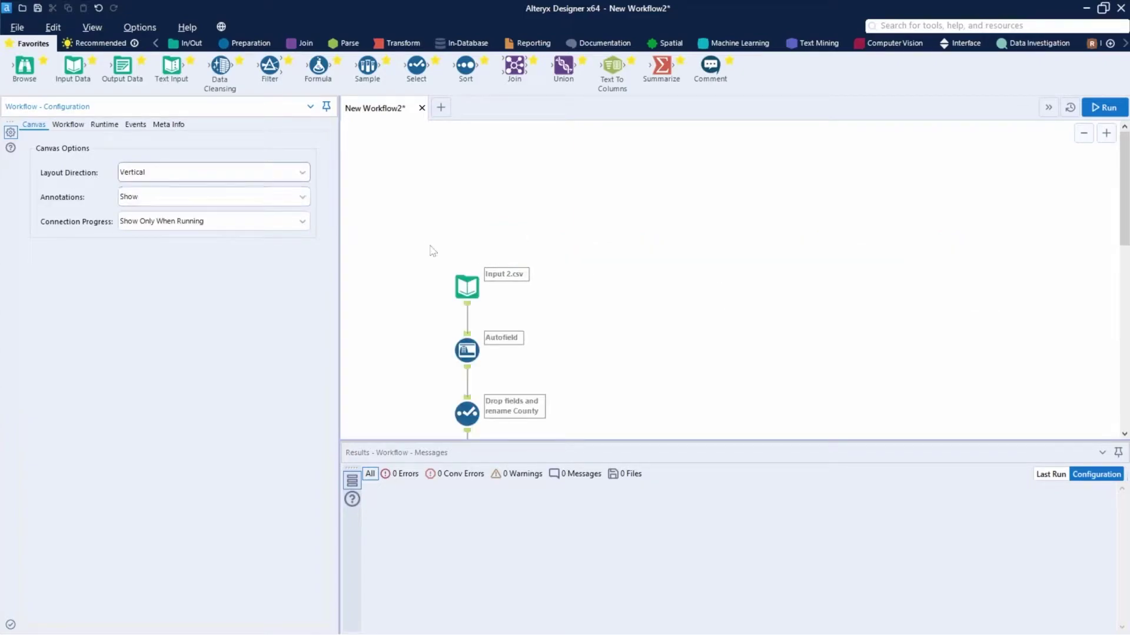
scroll(623, 291, "down", 3)
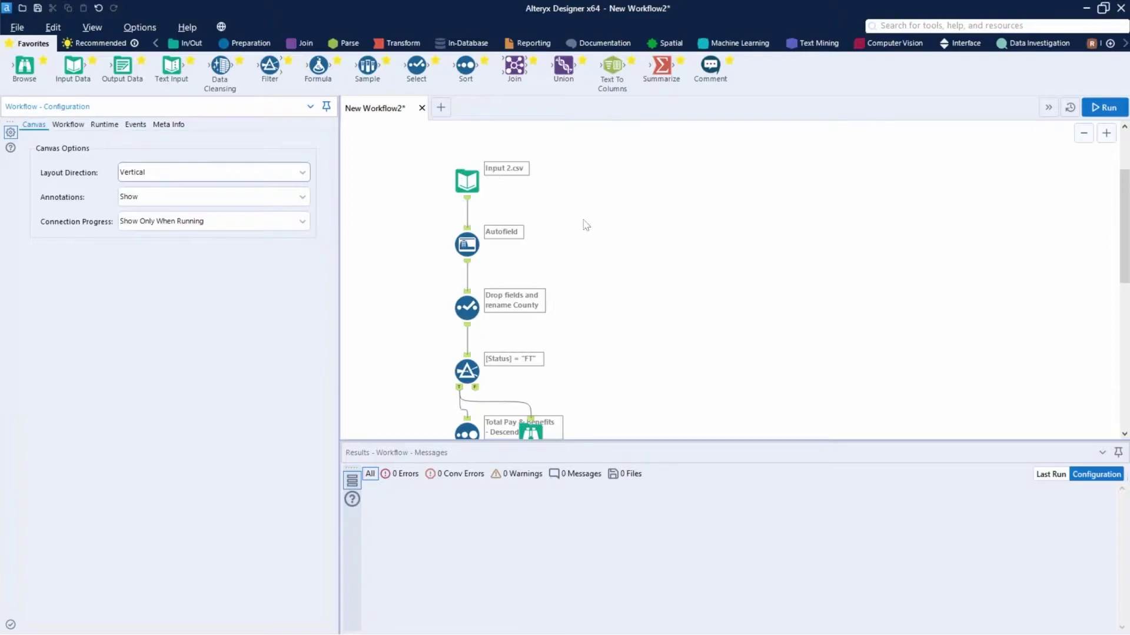
scroll(599, 227, "down", 3)
scroll(593, 317, "down", 2)
scroll(593, 317, "up", 5)
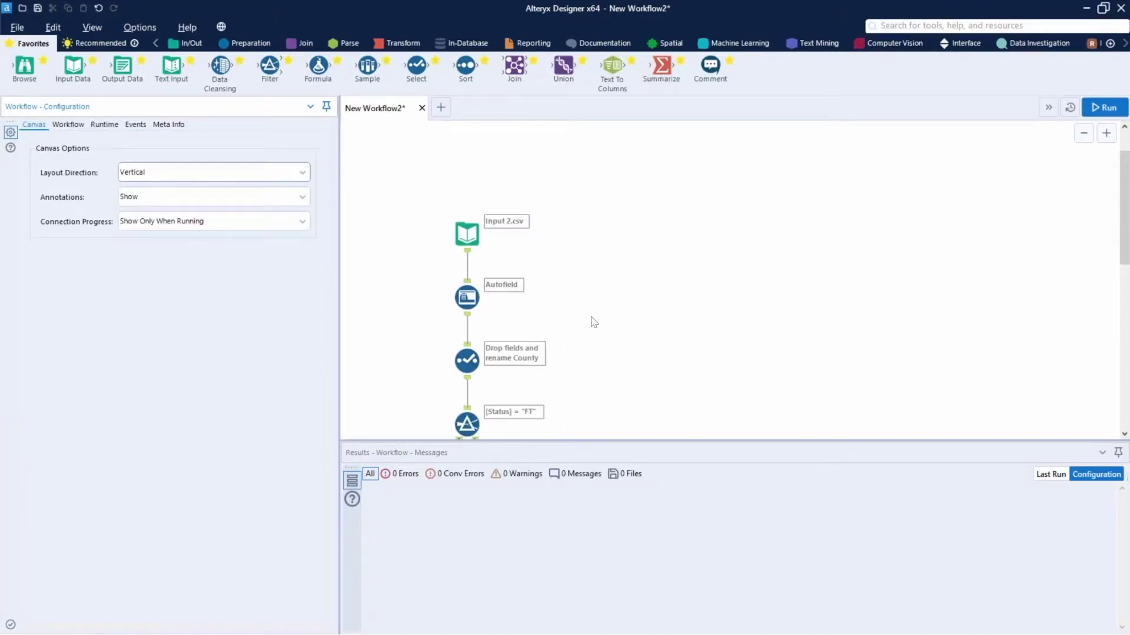
left_click(156, 174)
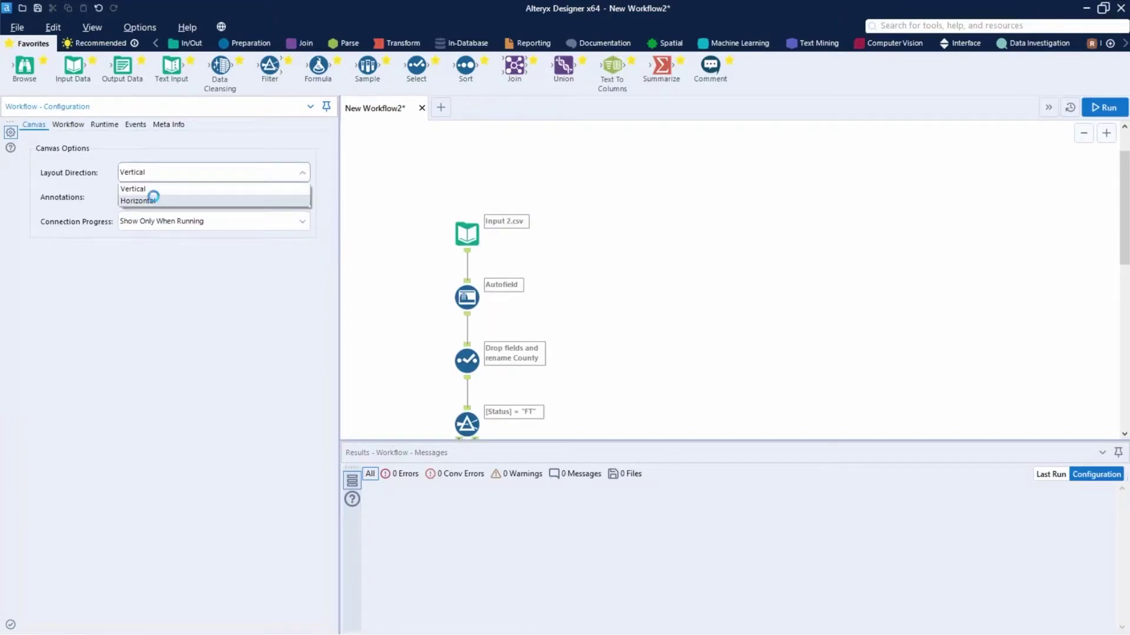
left_click(158, 201)
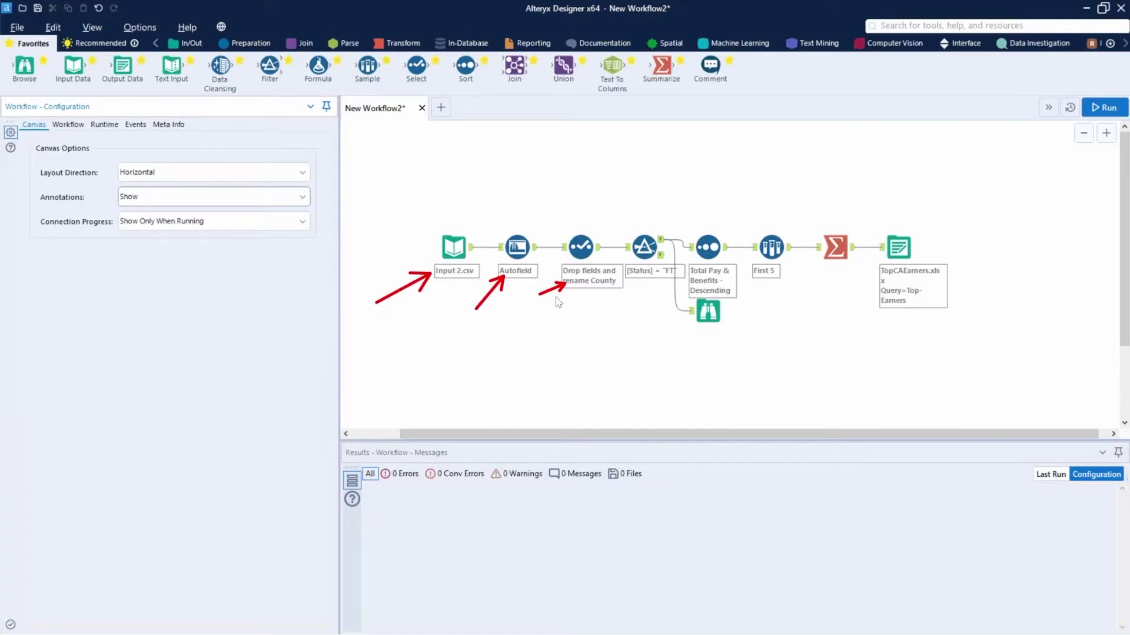
Step: Switch Annotations to Hide, then Show w/ Tool Names, then back to Show
left_click(159, 198)
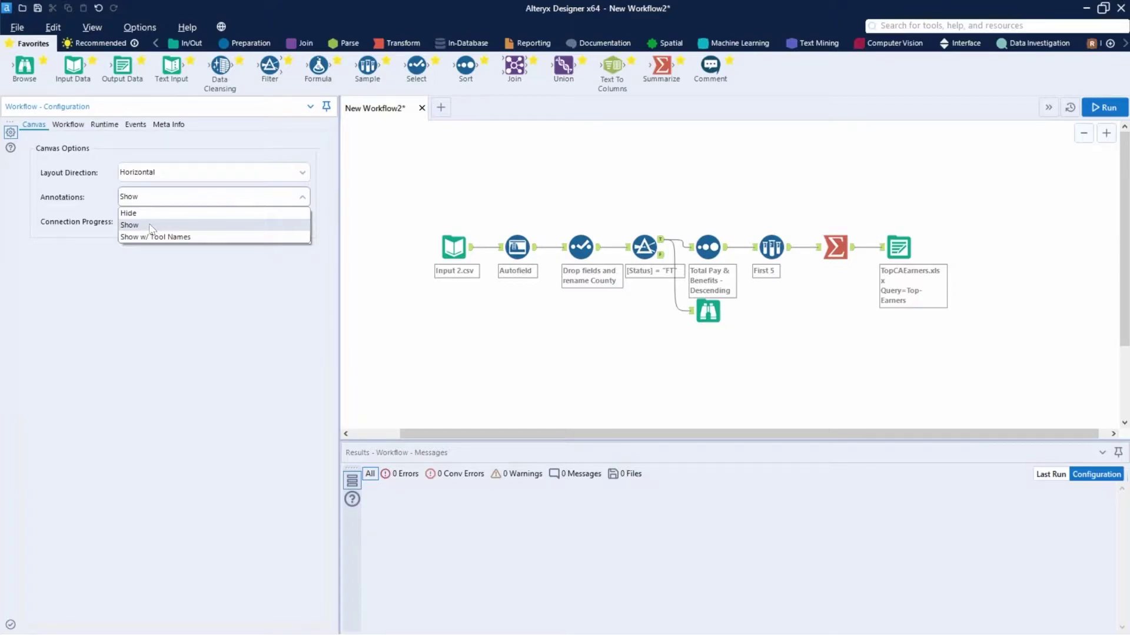
left_click(141, 213)
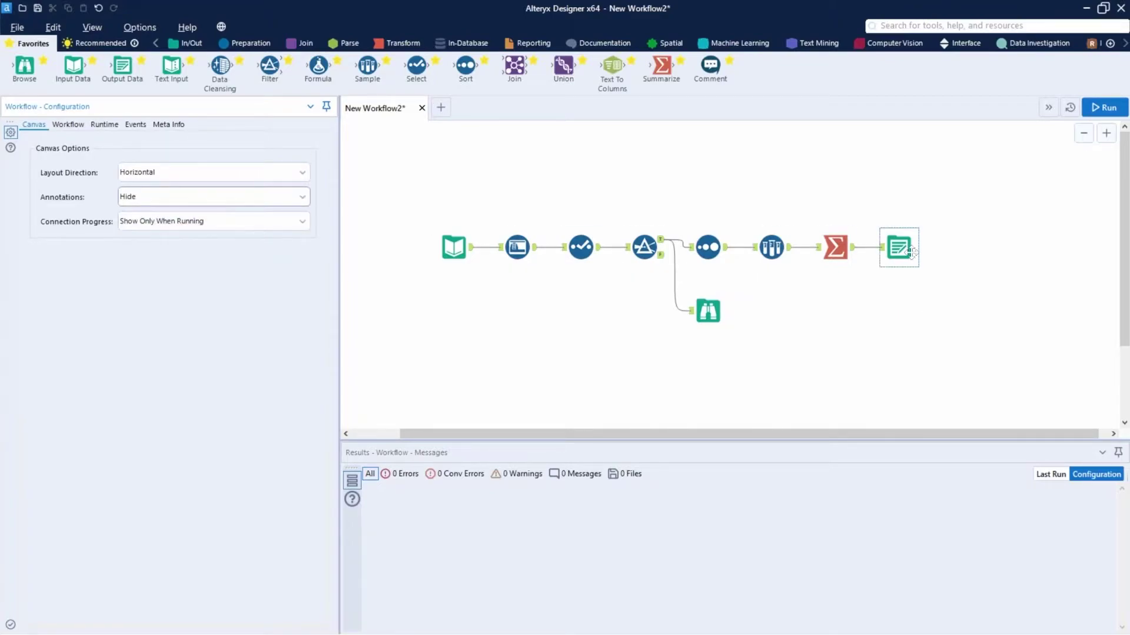
left_click(160, 198)
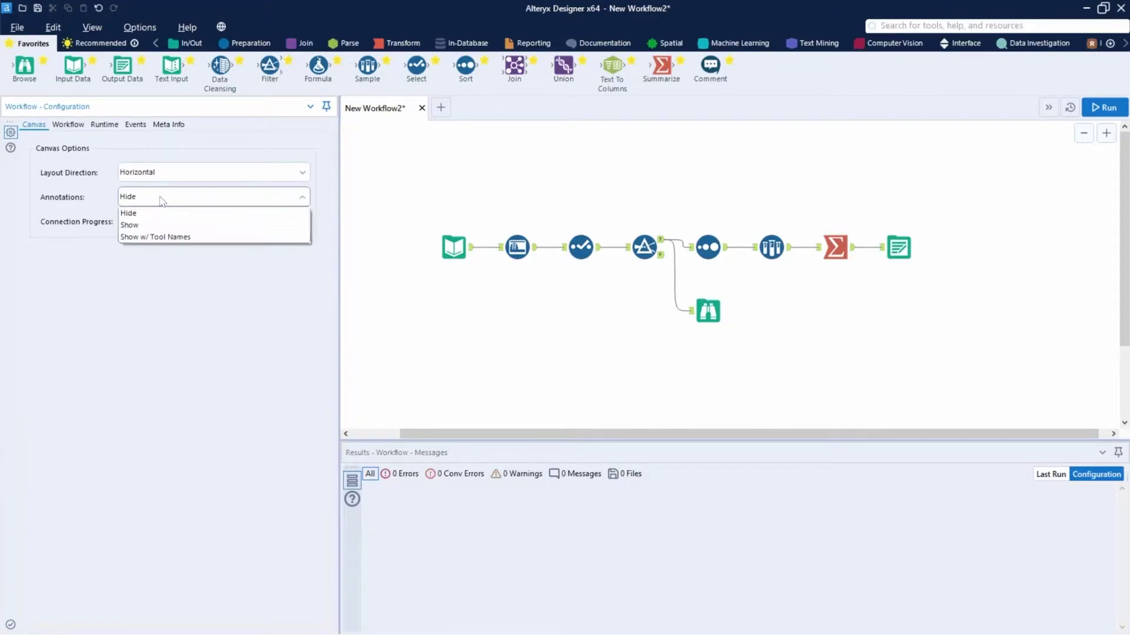
left_click(165, 239)
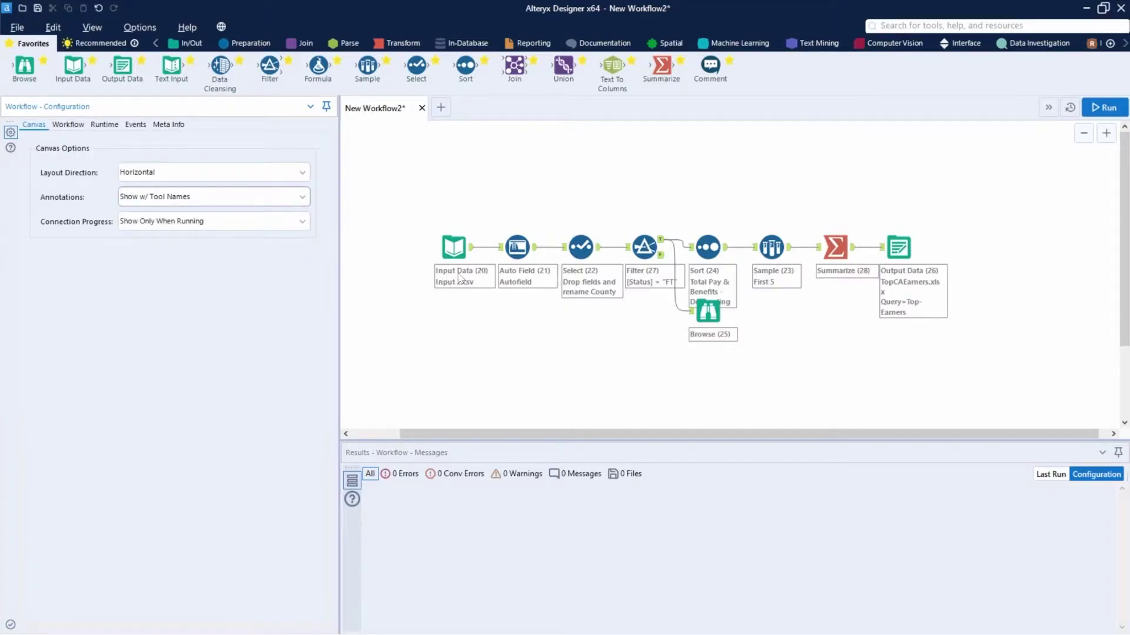
left_click(170, 197)
left_click(151, 222)
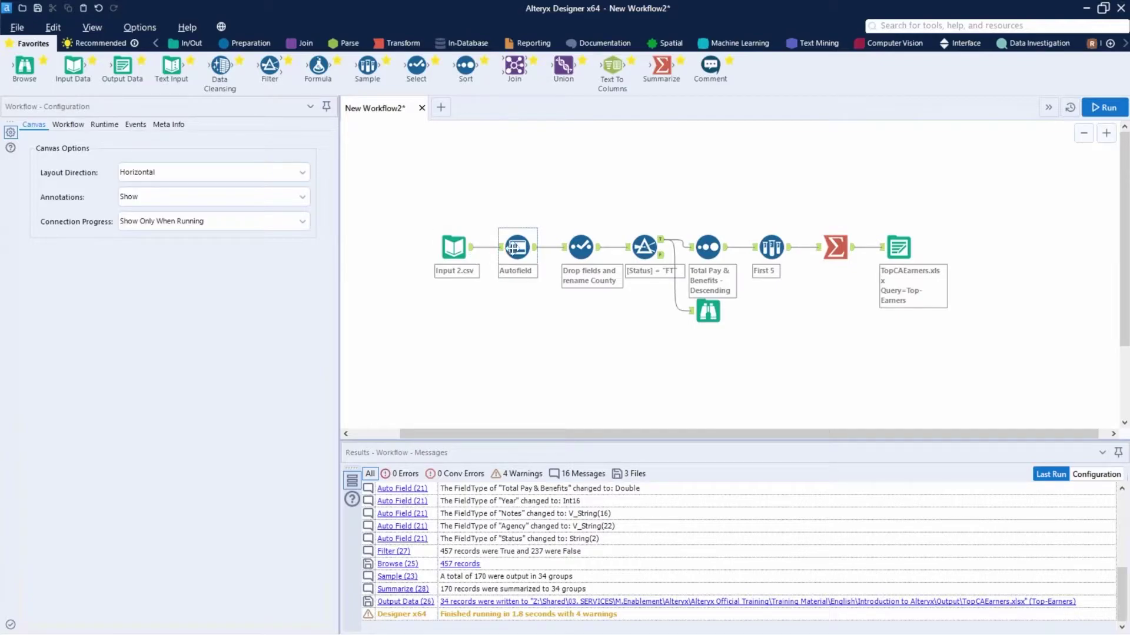
key("ctrl+r")
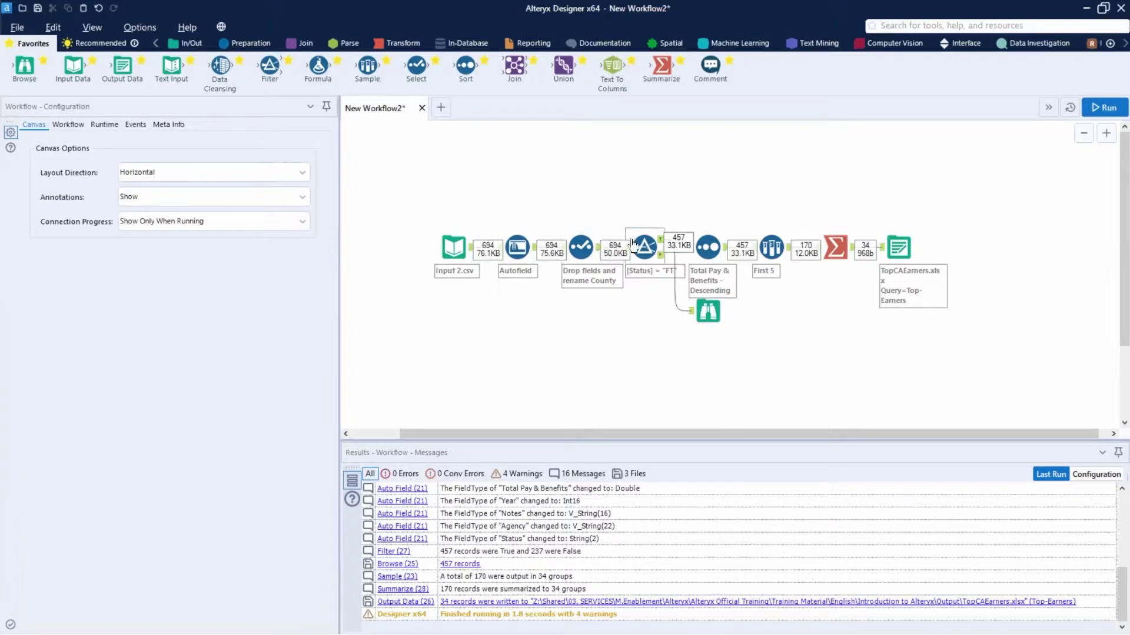
left_click(460, 361)
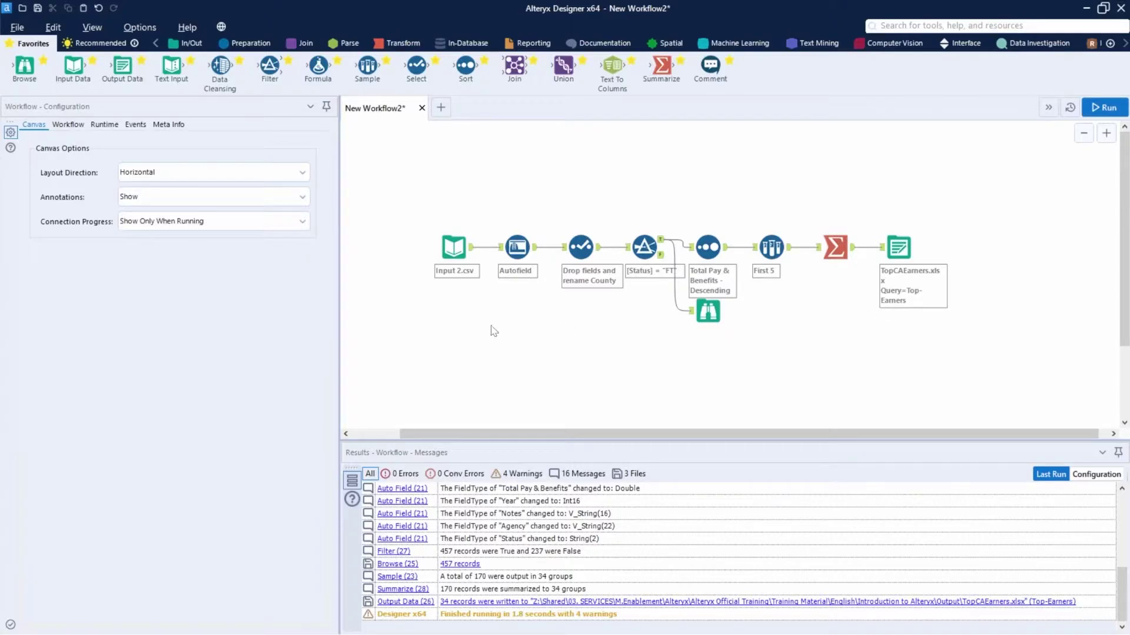
left_click(141, 222)
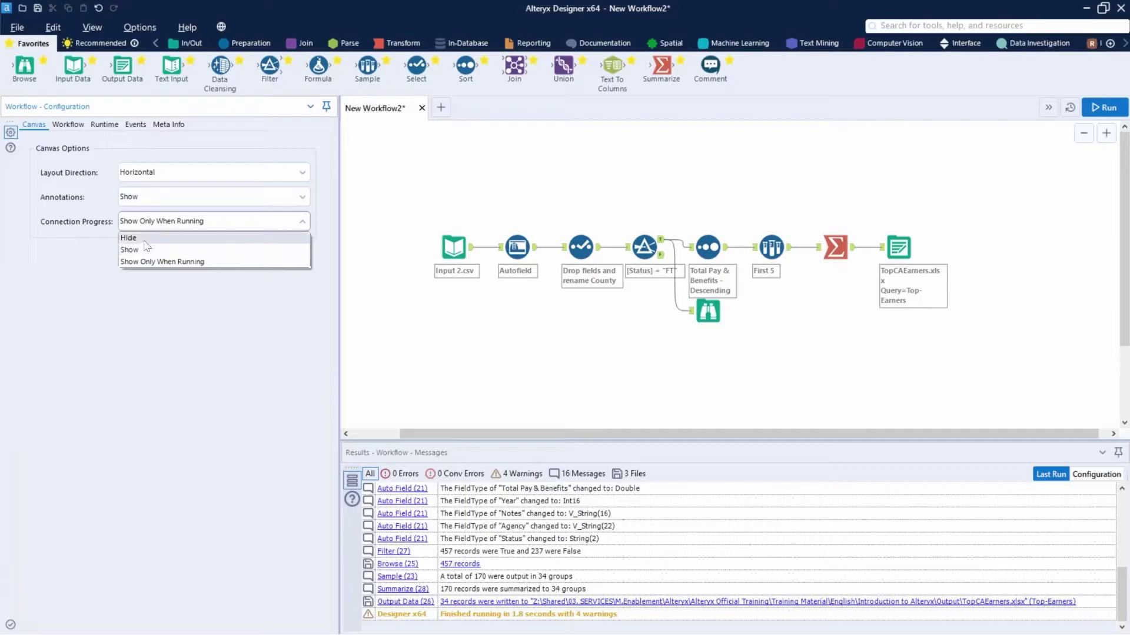
left_click(139, 238)
left_click(160, 221)
left_click(144, 250)
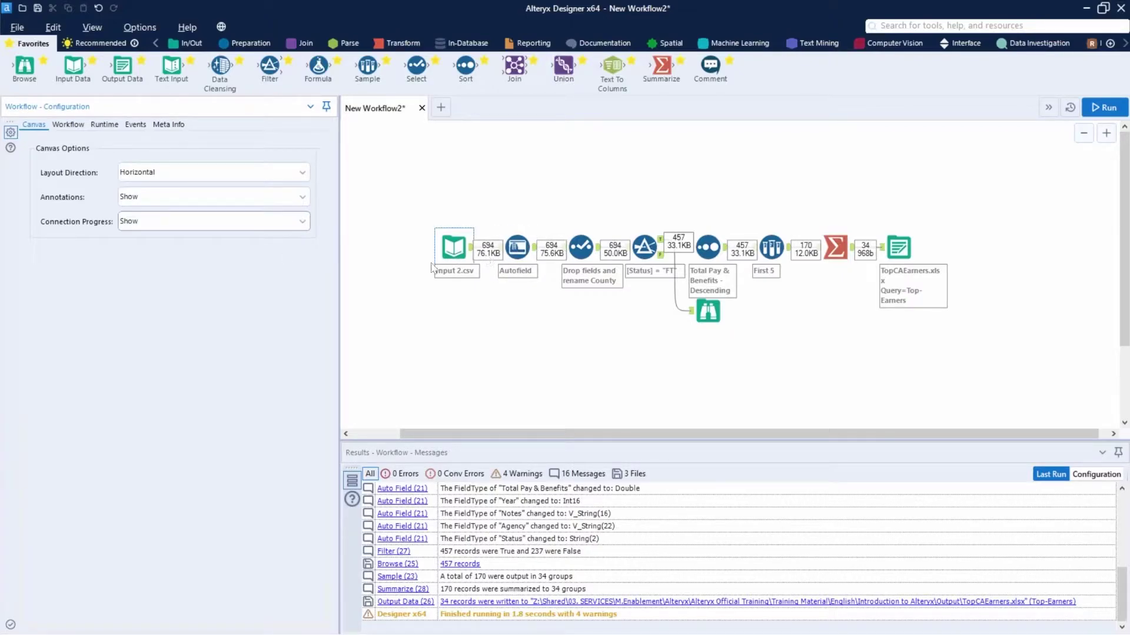
left_click(211, 227)
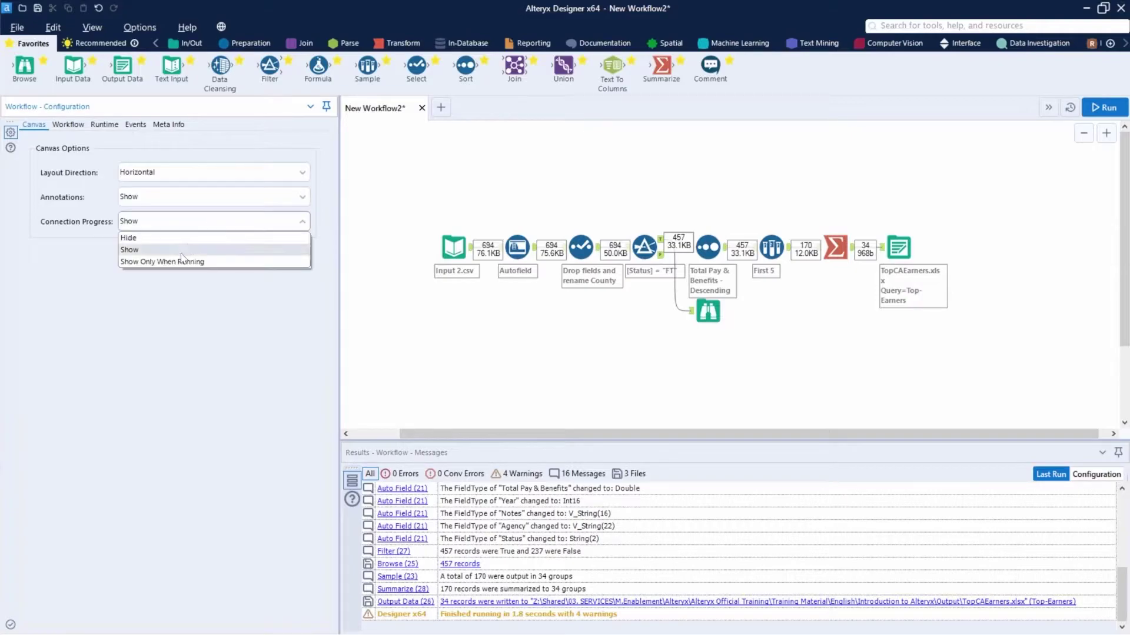
left_click(180, 263)
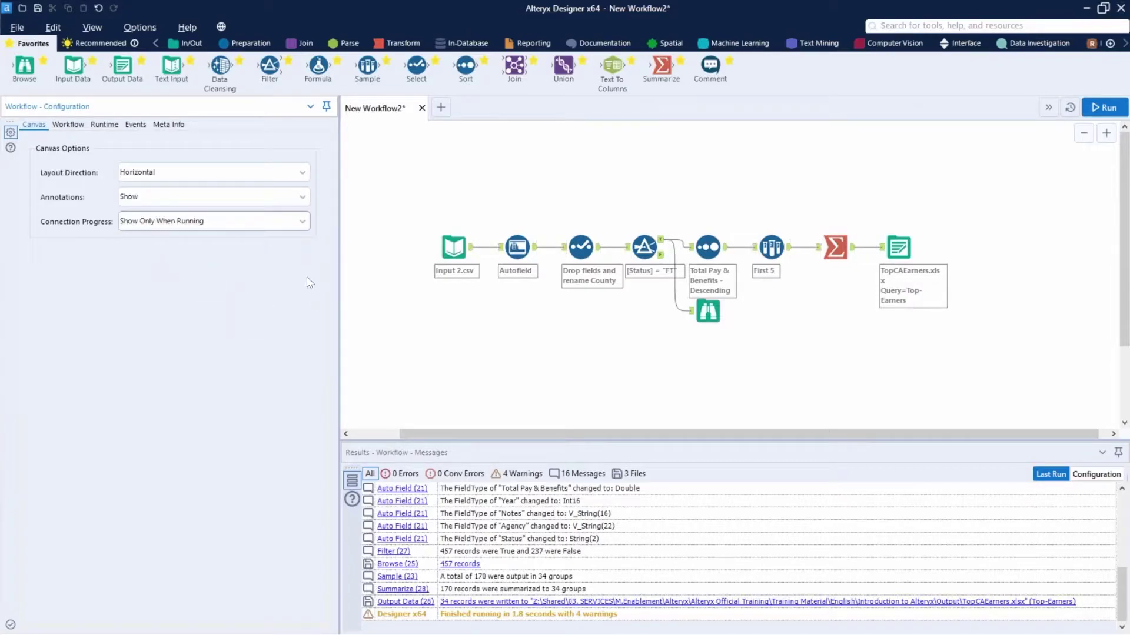
left_click(70, 128)
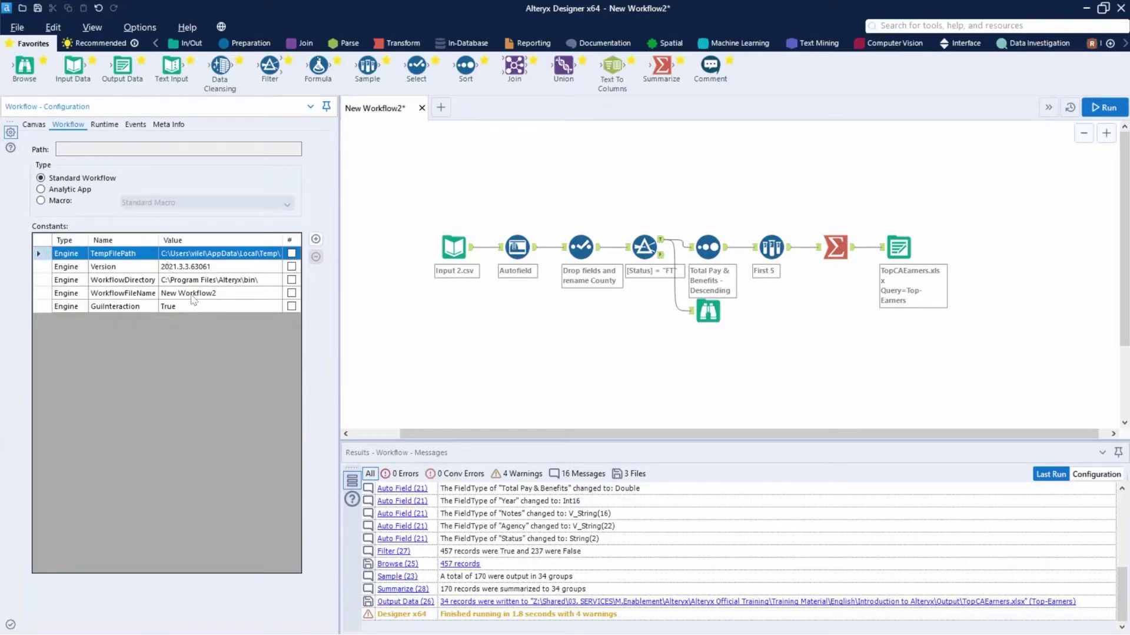
Step: Inspect the engine constants WorkflowDirectory, WorkflowFileName, GuiInteraction, Version and TempFilePath
left_click(214, 280)
left_click(211, 295)
left_click(207, 305)
left_click(228, 270)
left_click(238, 256)
left_click(212, 293)
left_click(207, 305)
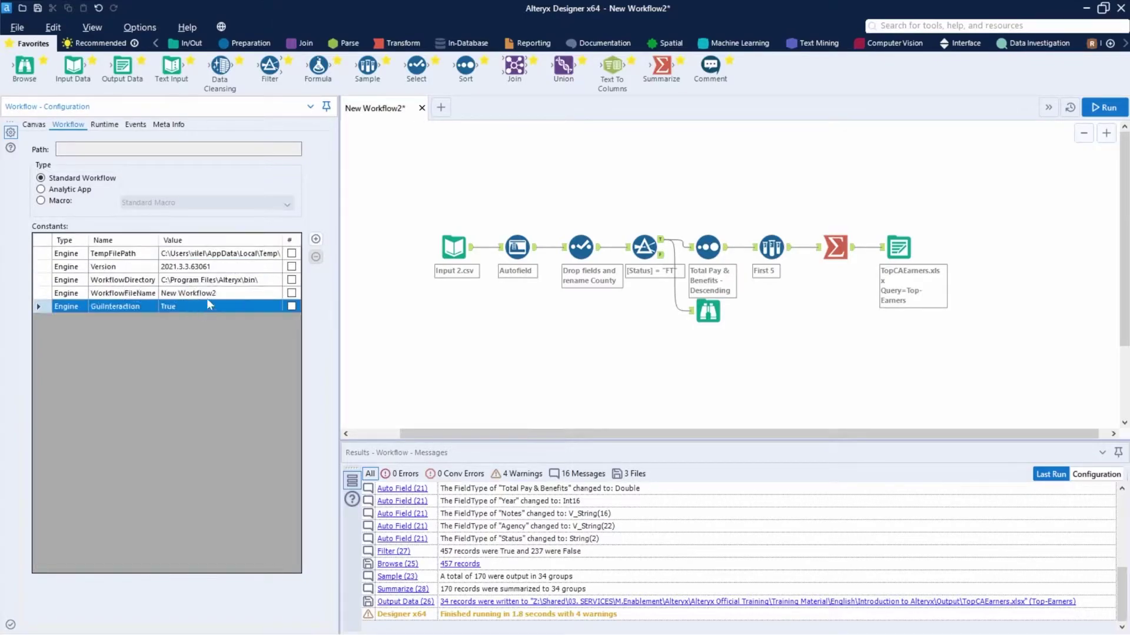
Step: Add a user constant named New Constant with value 234, ticked as numeric (#)
left_click(316, 239)
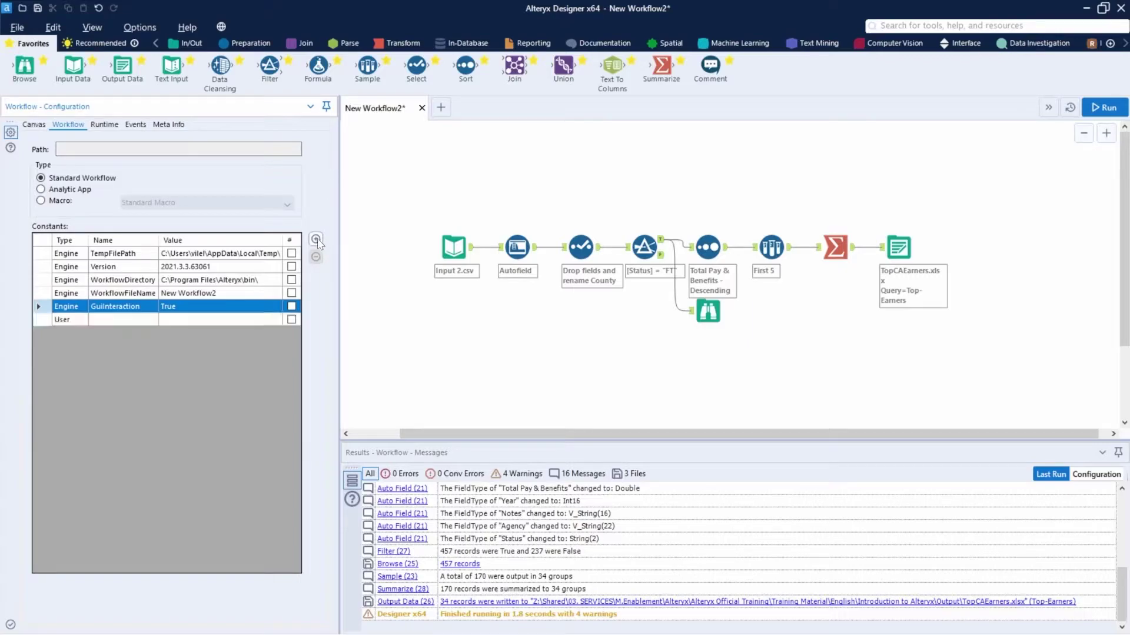
left_click(133, 320)
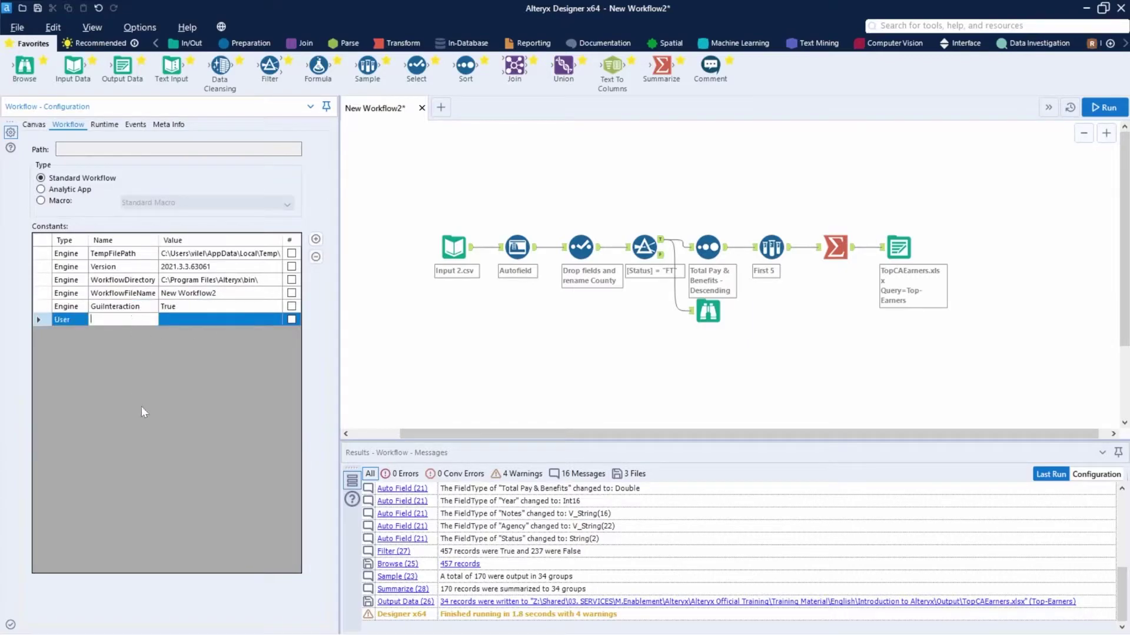
type("New Constant")
left_click(204, 321)
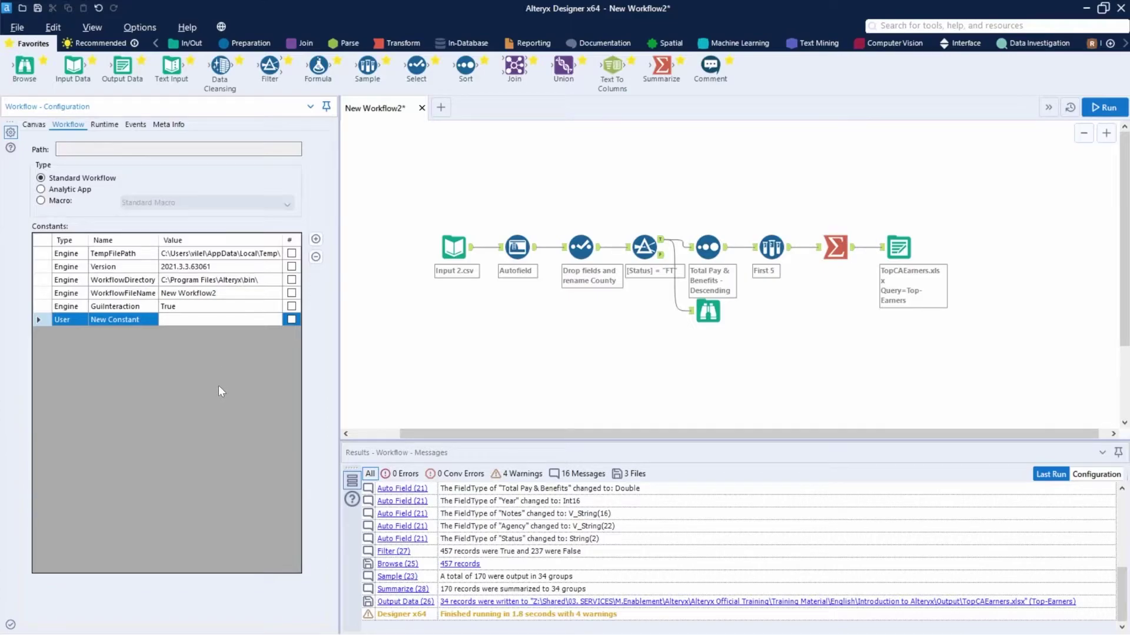
type("234")
left_click(291, 320)
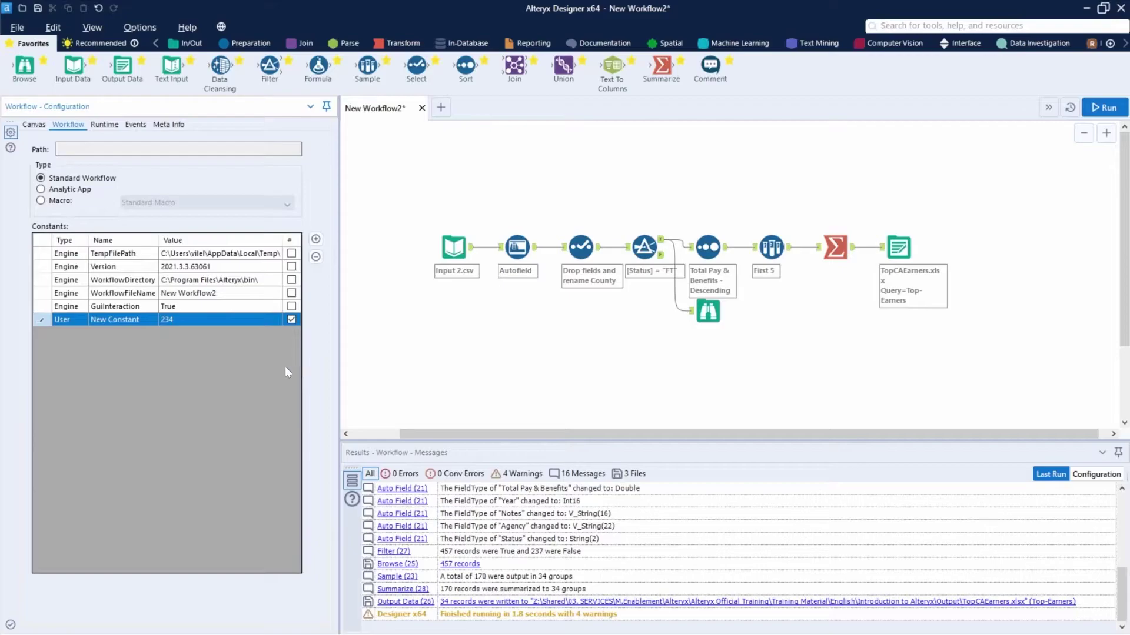
left_click(195, 310)
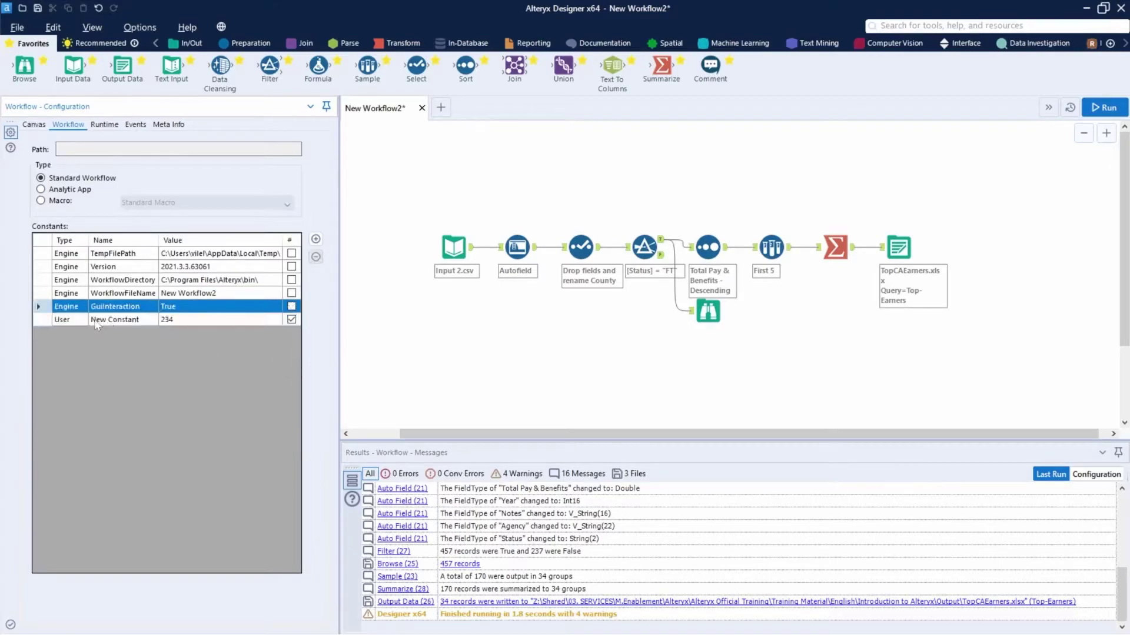
left_click(44, 321)
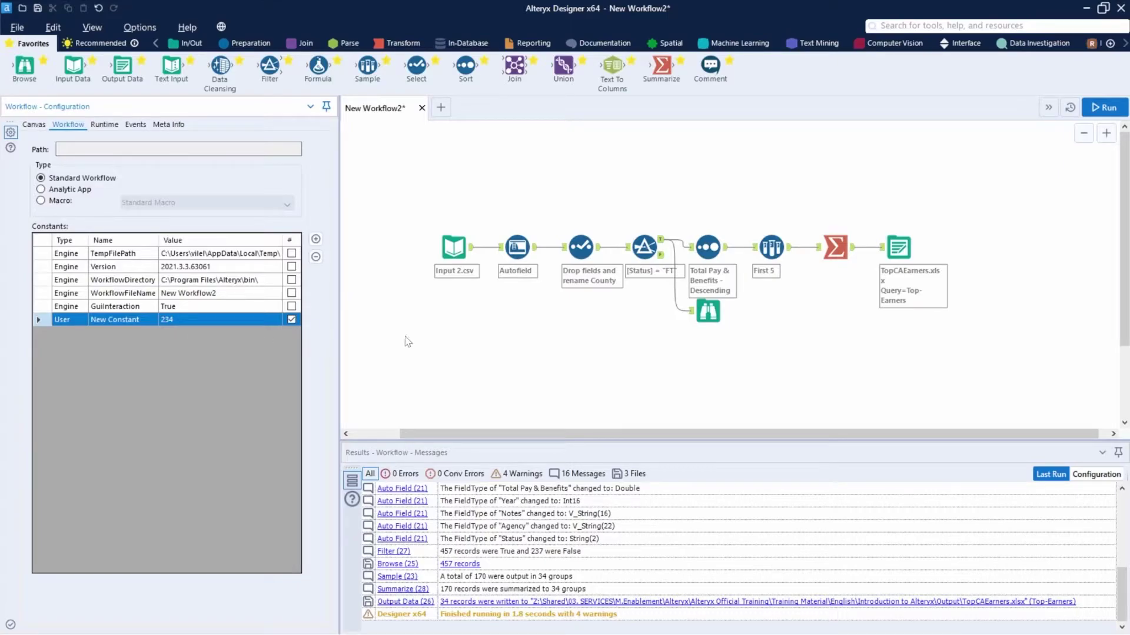
Step: Test [User.New Constant] in a temporary Formula tool previewing 234, then delete that tool
left_click_drag(318, 67, 510, 207)
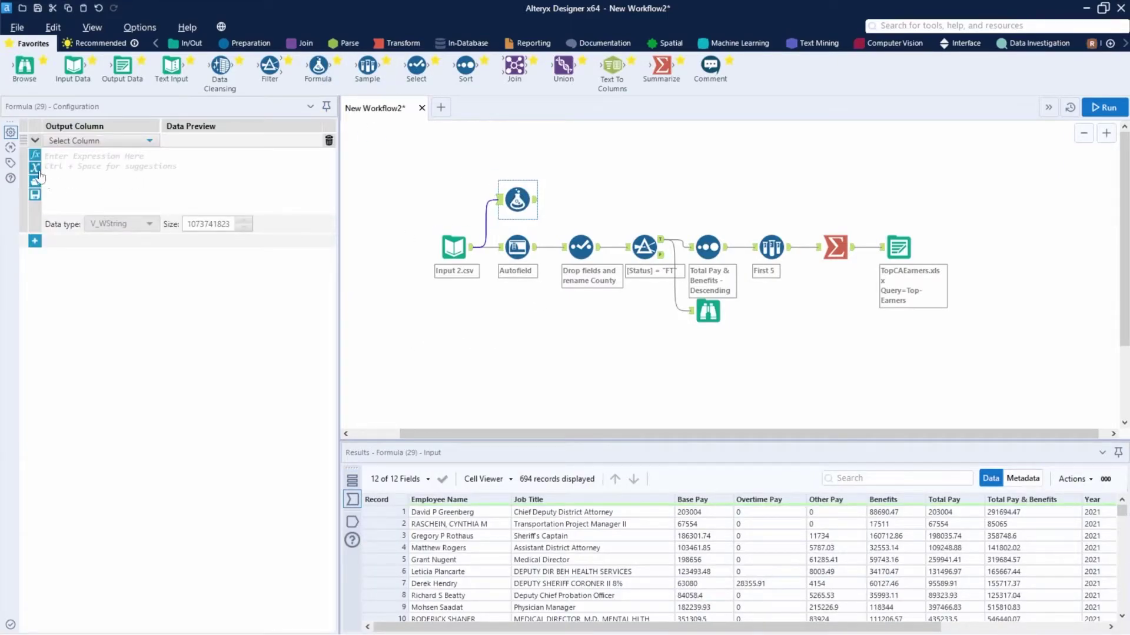
left_click(36, 169)
left_click(49, 187)
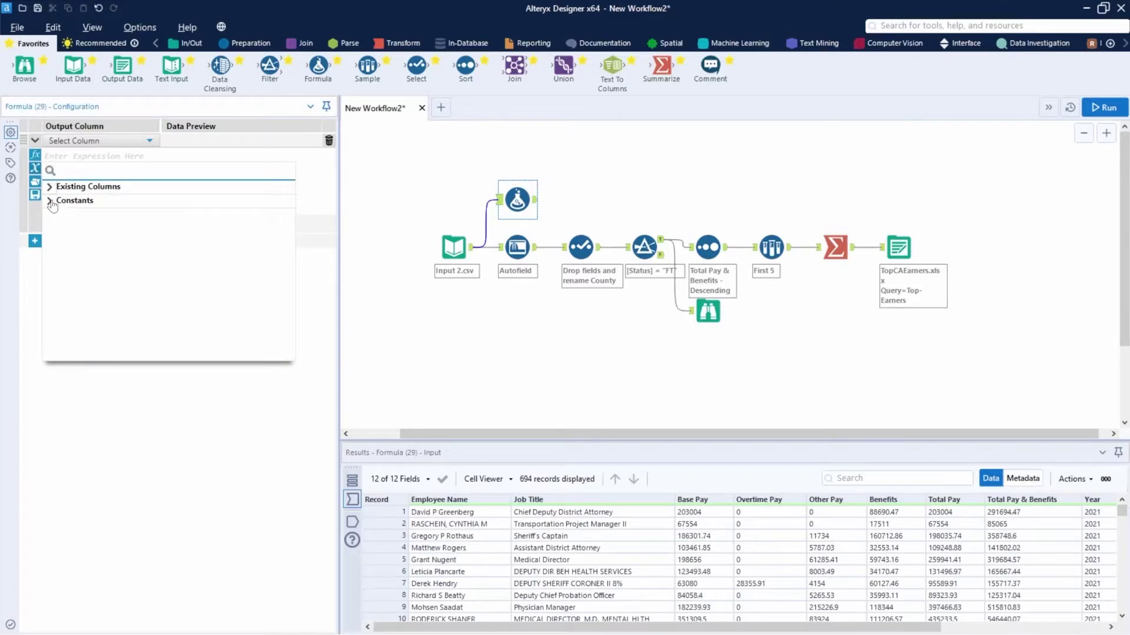
left_click(50, 200)
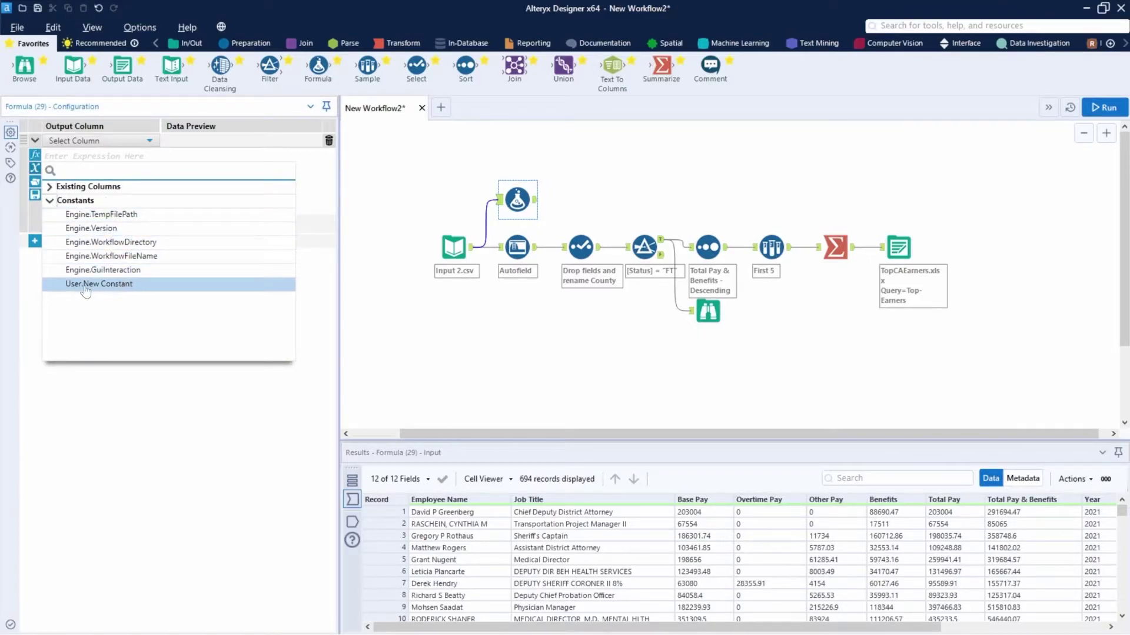
left_click(130, 285)
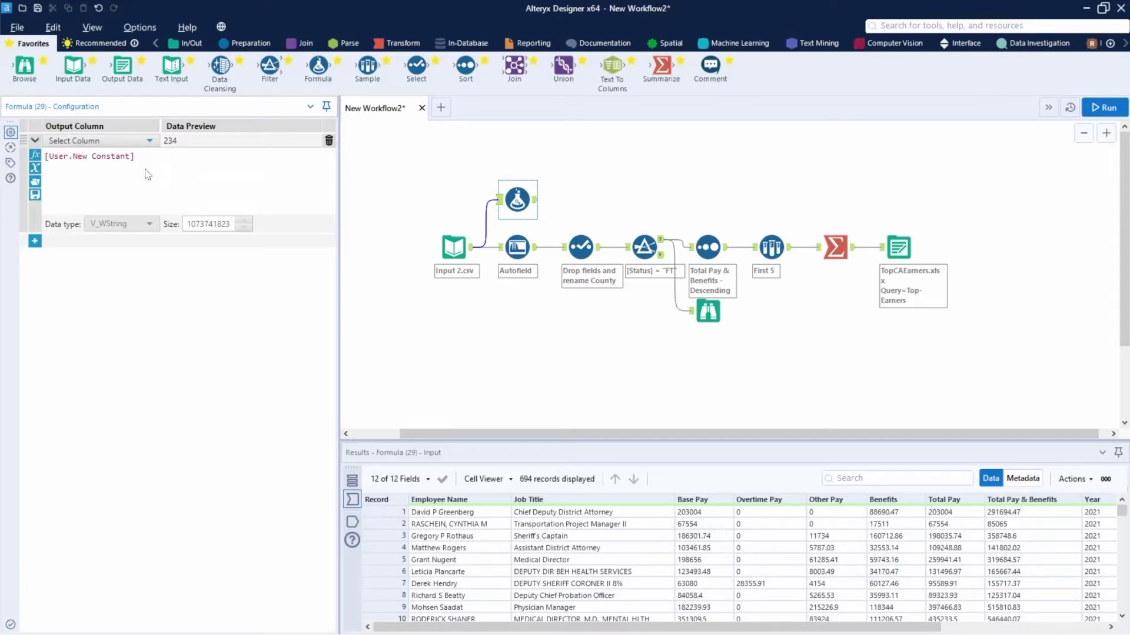
left_click(523, 201)
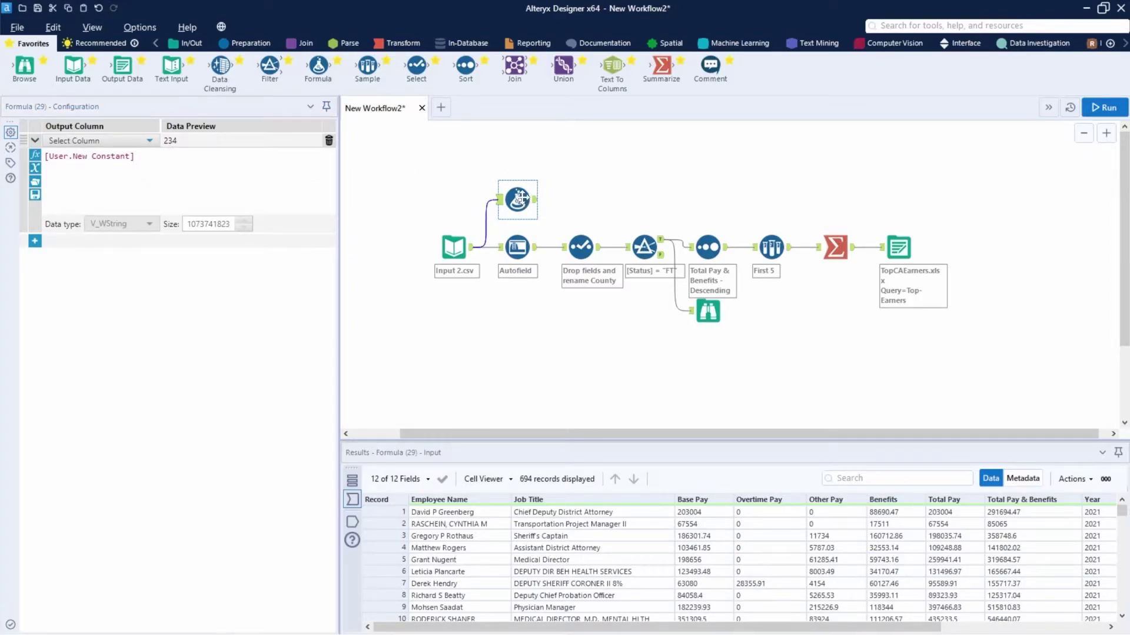
key("Delete")
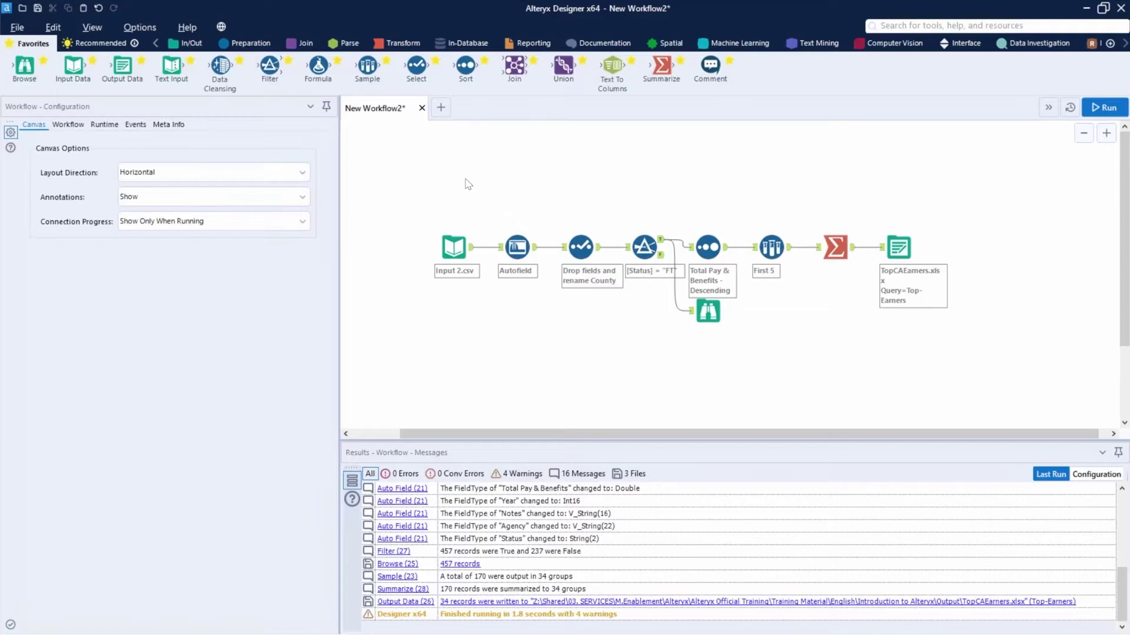
Step: Review the Runtime tab's memory limit, temporary files, conversion error and record limit options
left_click(68, 125)
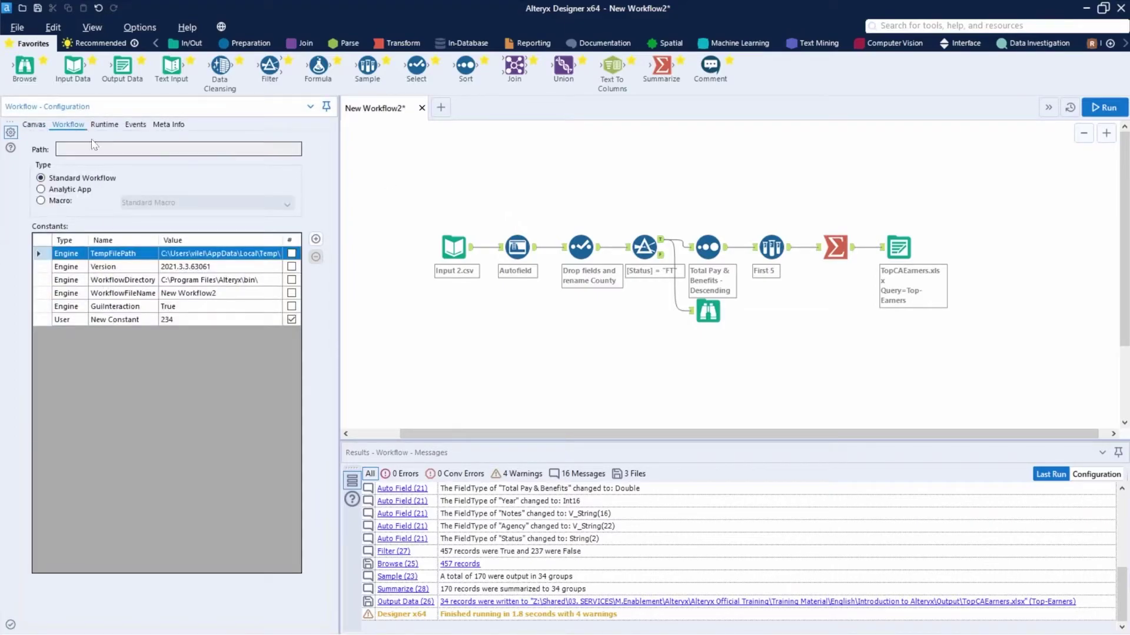
left_click(104, 125)
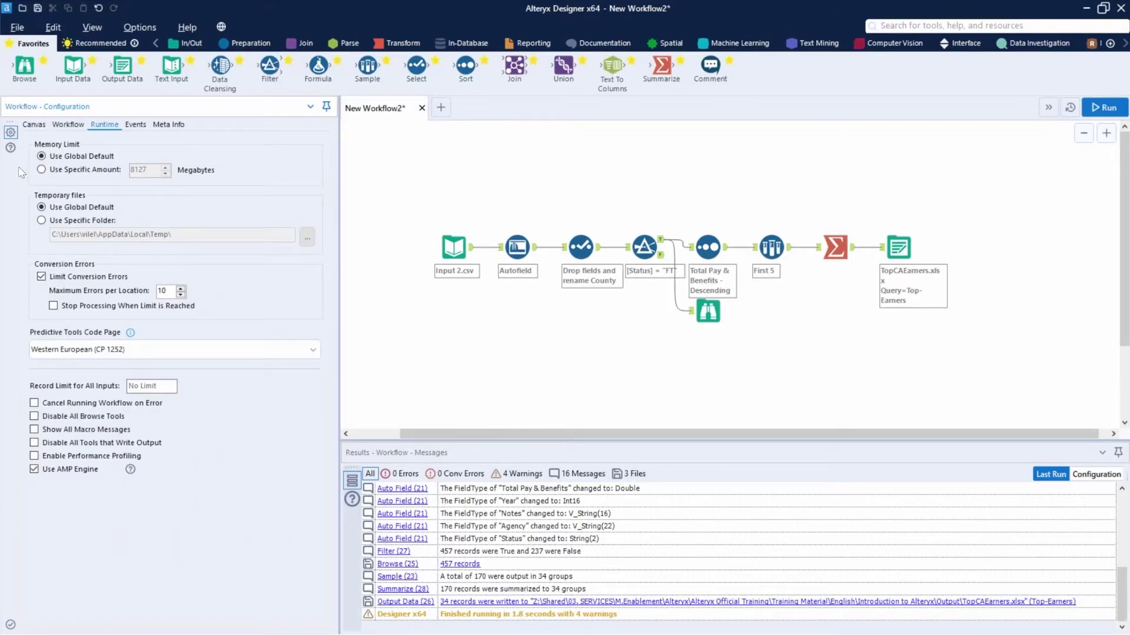
left_click_drag(22, 135, 257, 200)
left_click_drag(9, 370, 233, 406)
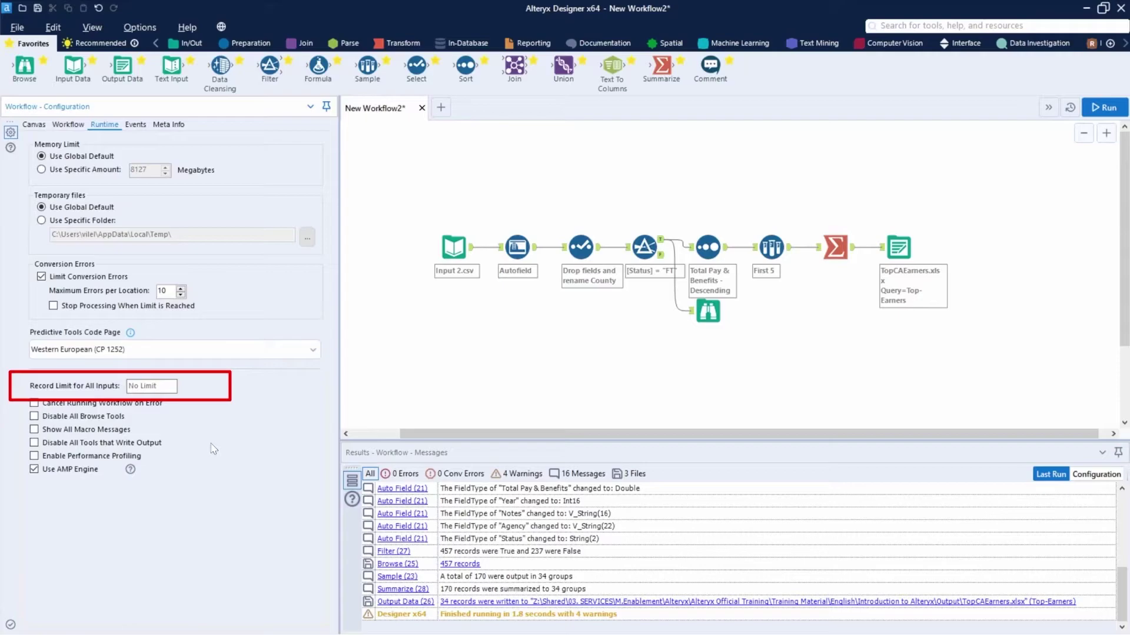
Step: Edit the Record Limit value in the Input 2.csv tool's settings
left_click(459, 248)
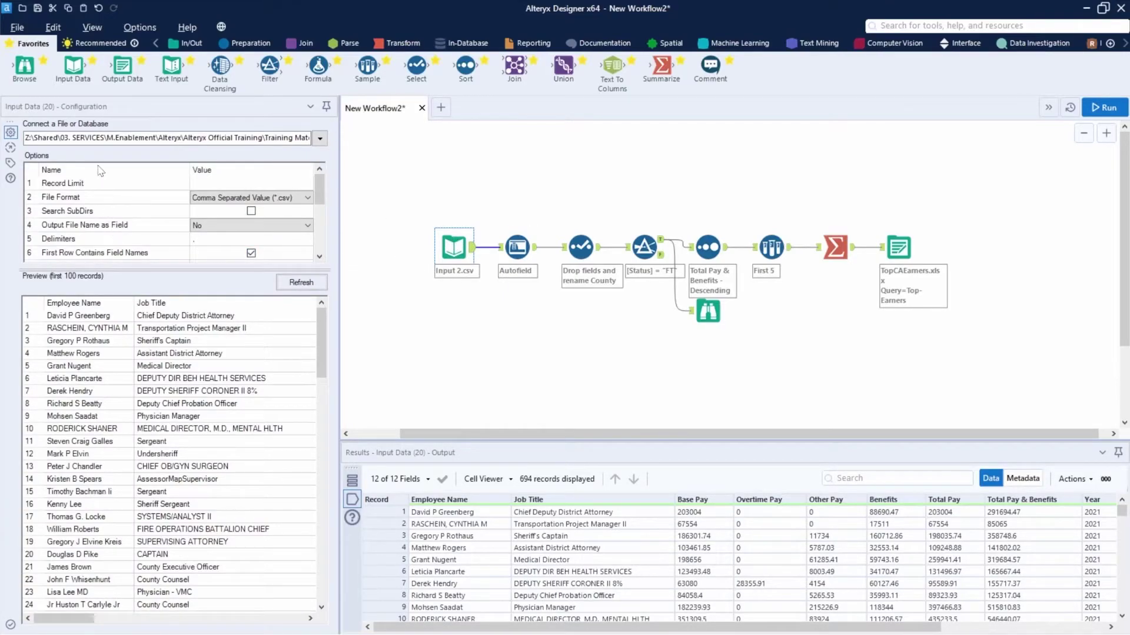
left_click(223, 184)
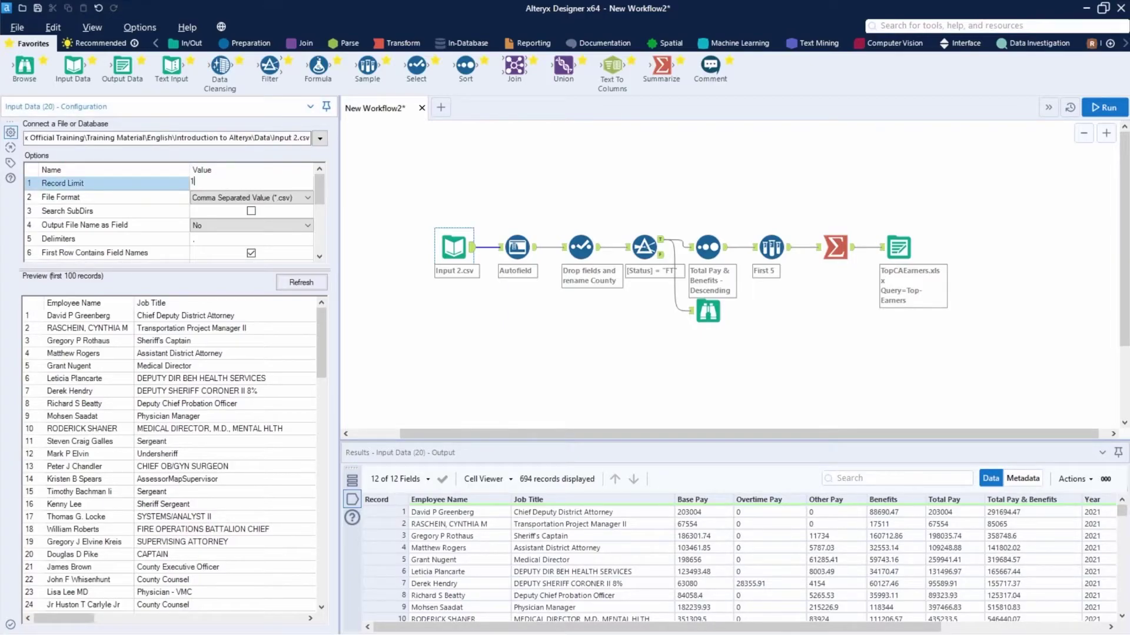
left_click(153, 190)
Step: Set Record Limit for All Inputs to 100 on the Runtime tab and run the workflow
left_click(422, 292)
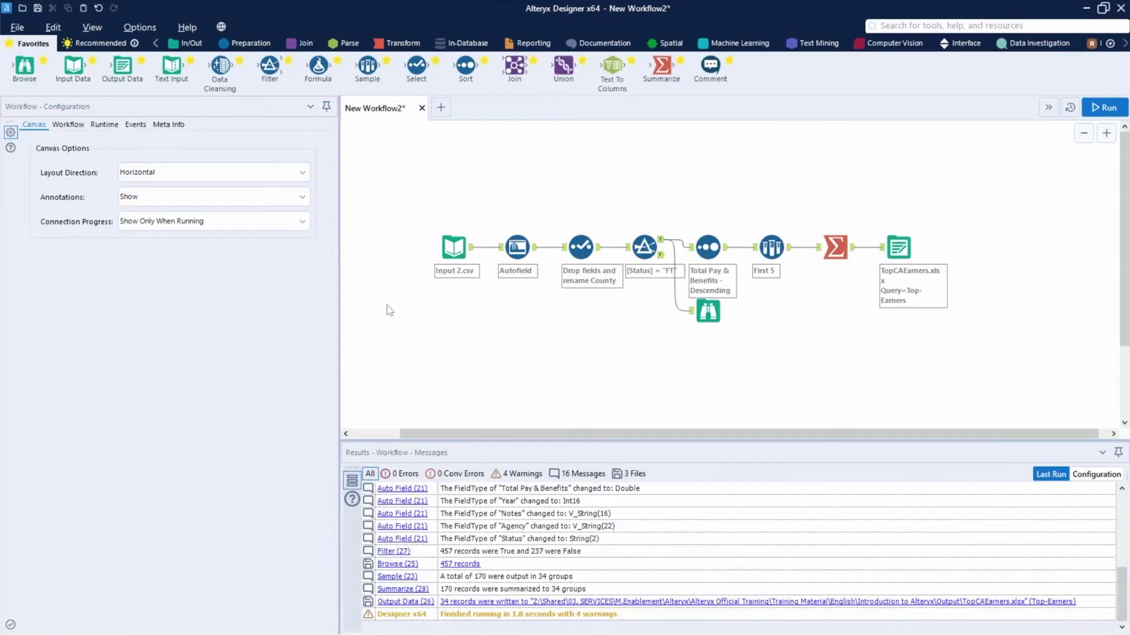
left_click(104, 127)
left_click(141, 386)
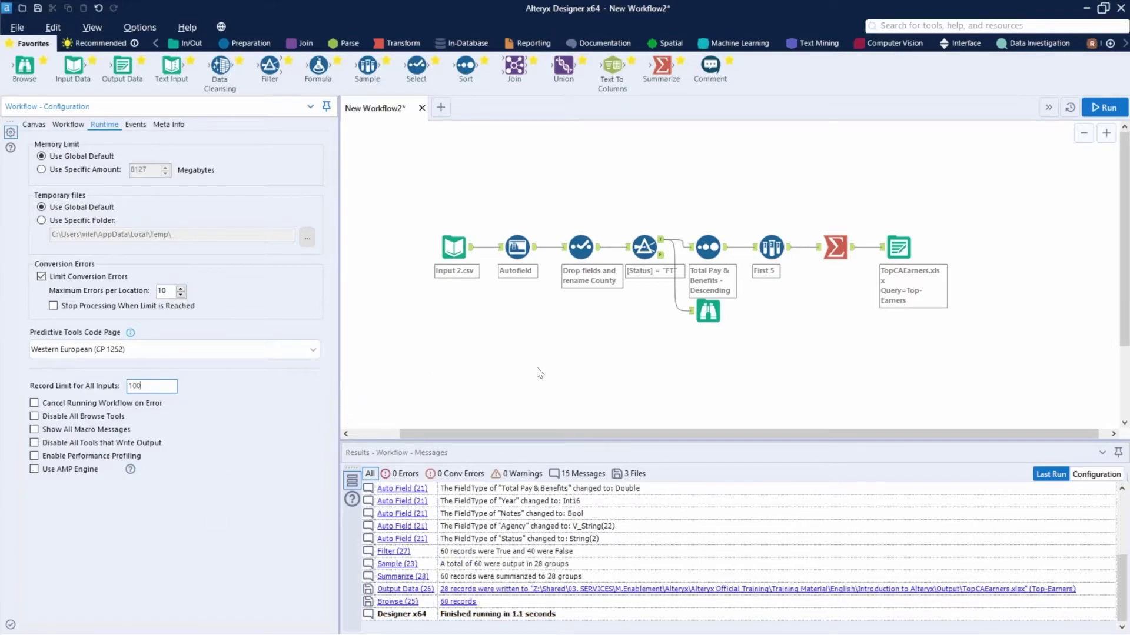
left_click(1103, 107)
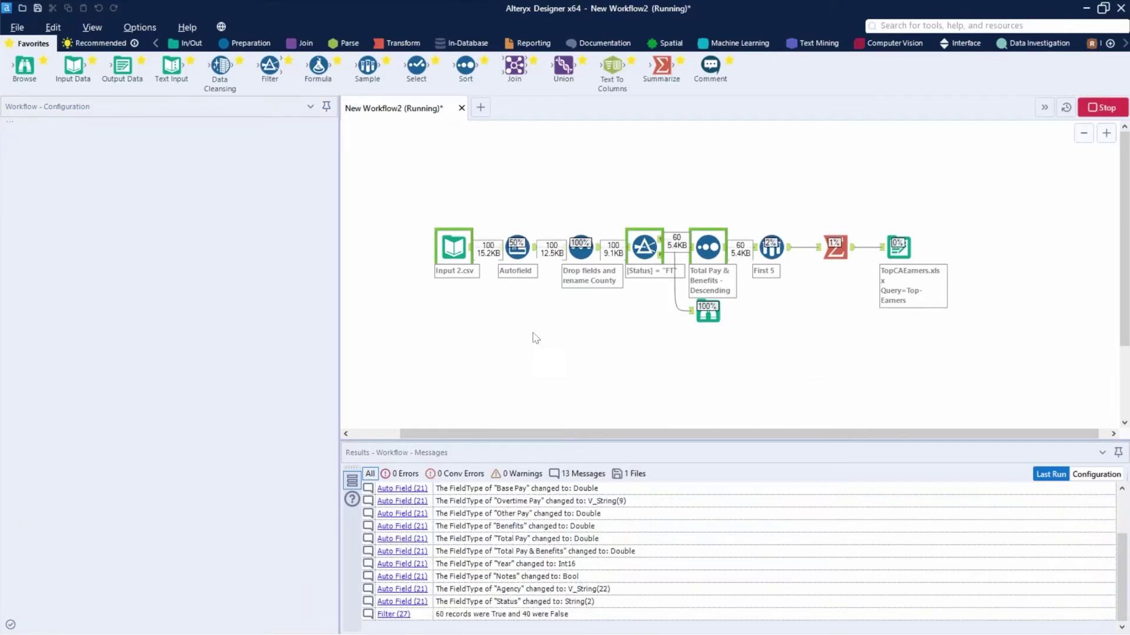
Step: Check the Input 2.csv output, then enable Use AMP Engine and rerun
left_click(468, 253)
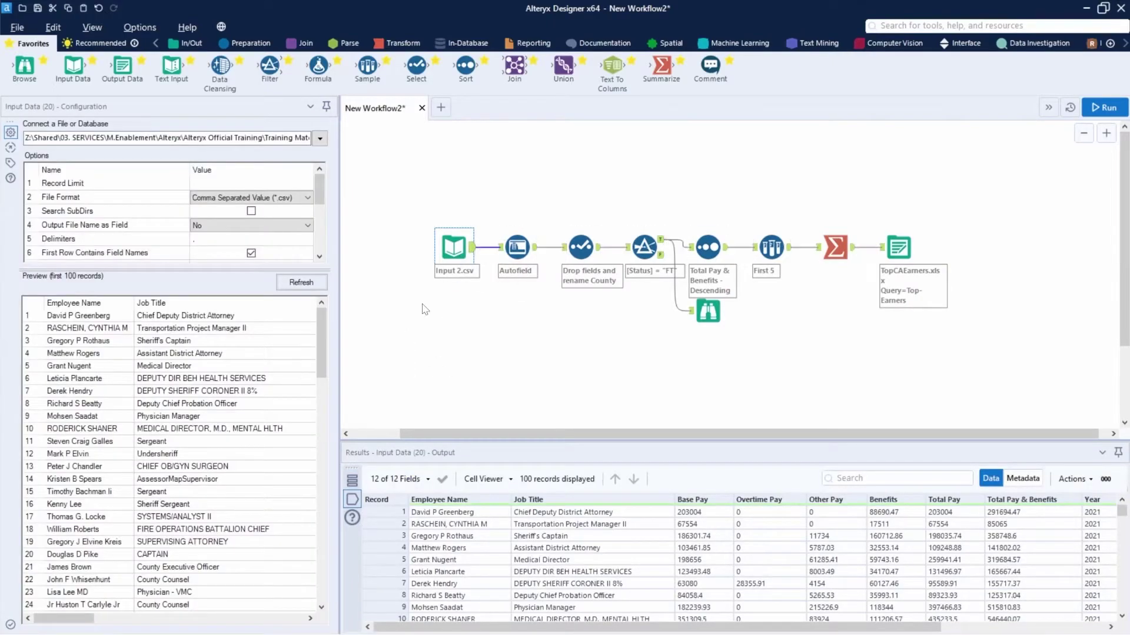
left_click(448, 289)
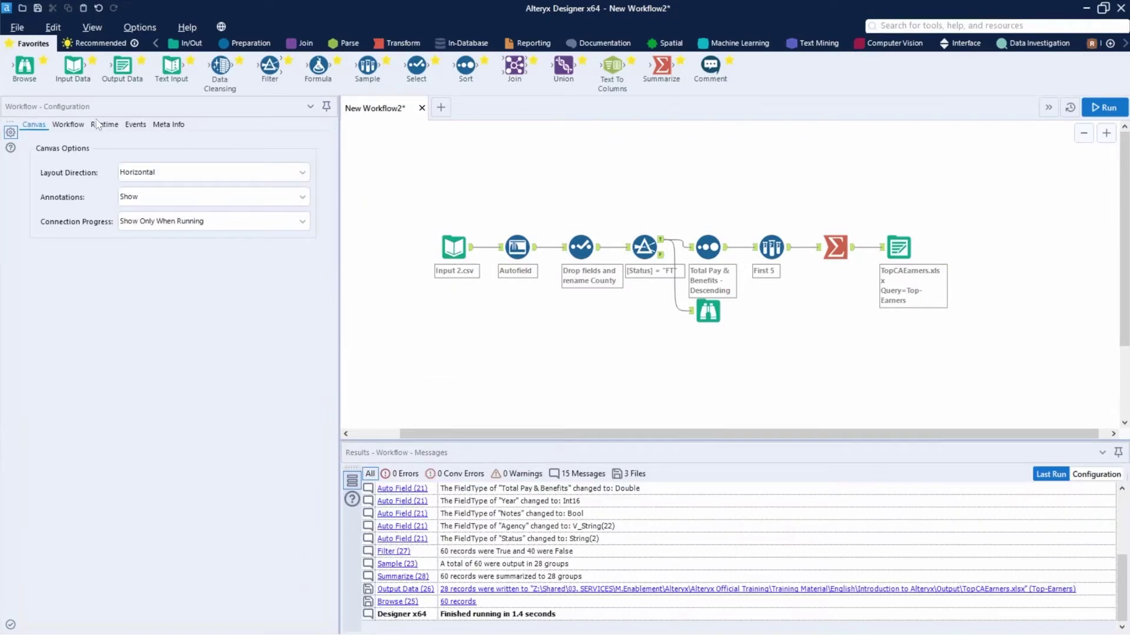
left_click(98, 128)
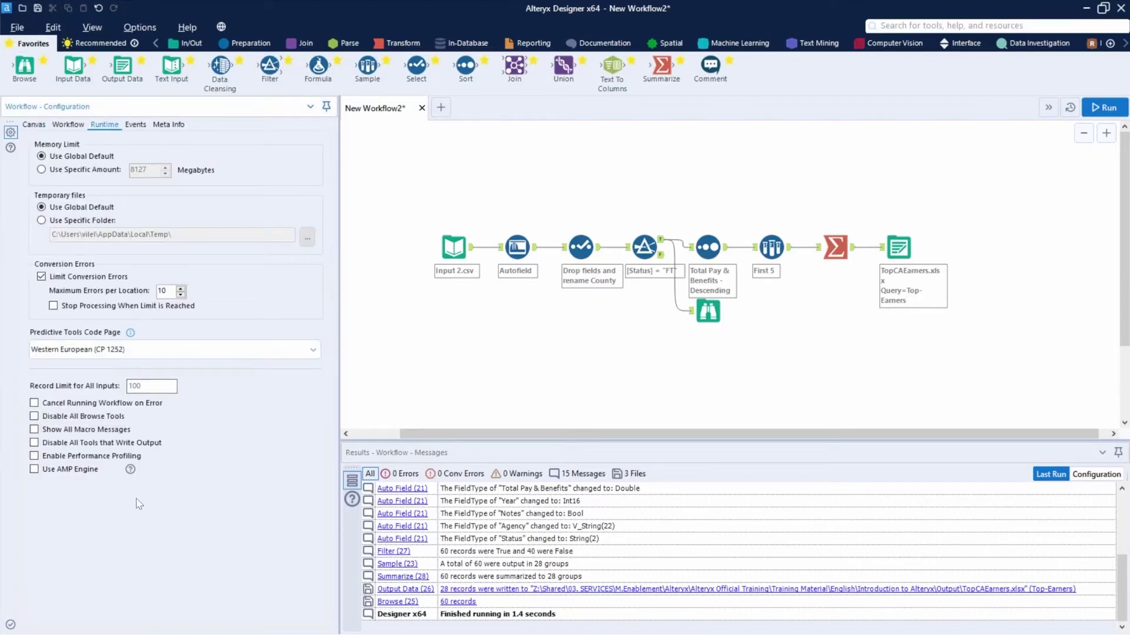
left_click(35, 471)
left_click(1102, 108)
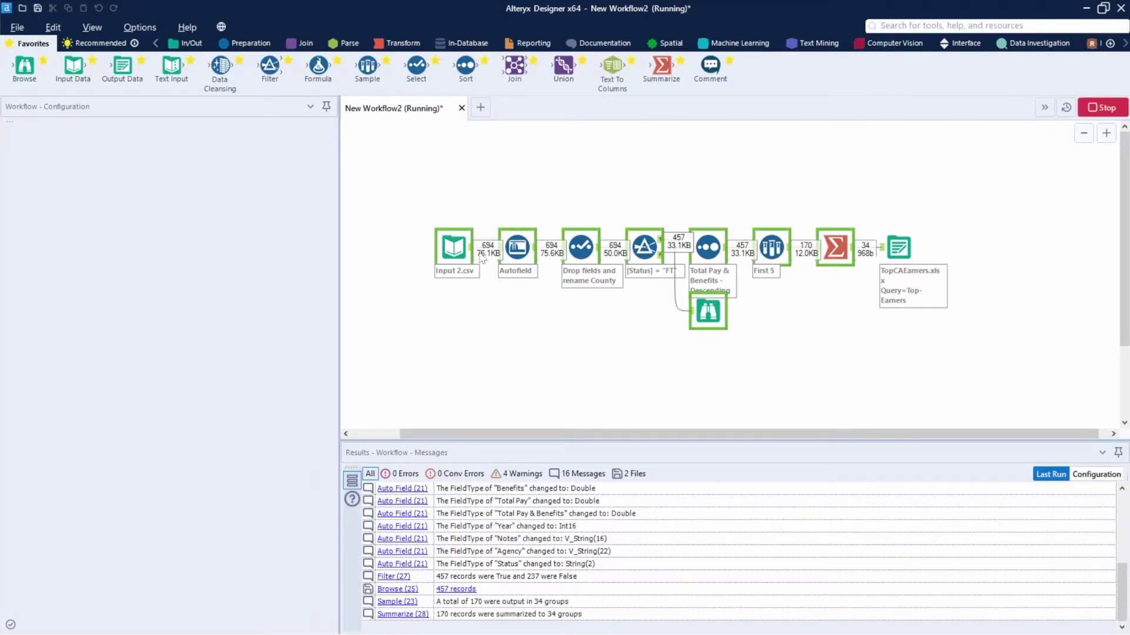
Step: Clear the 100 record limit, enable Use AMP Engine and tick Disable All Browse Tools
left_click(482, 260)
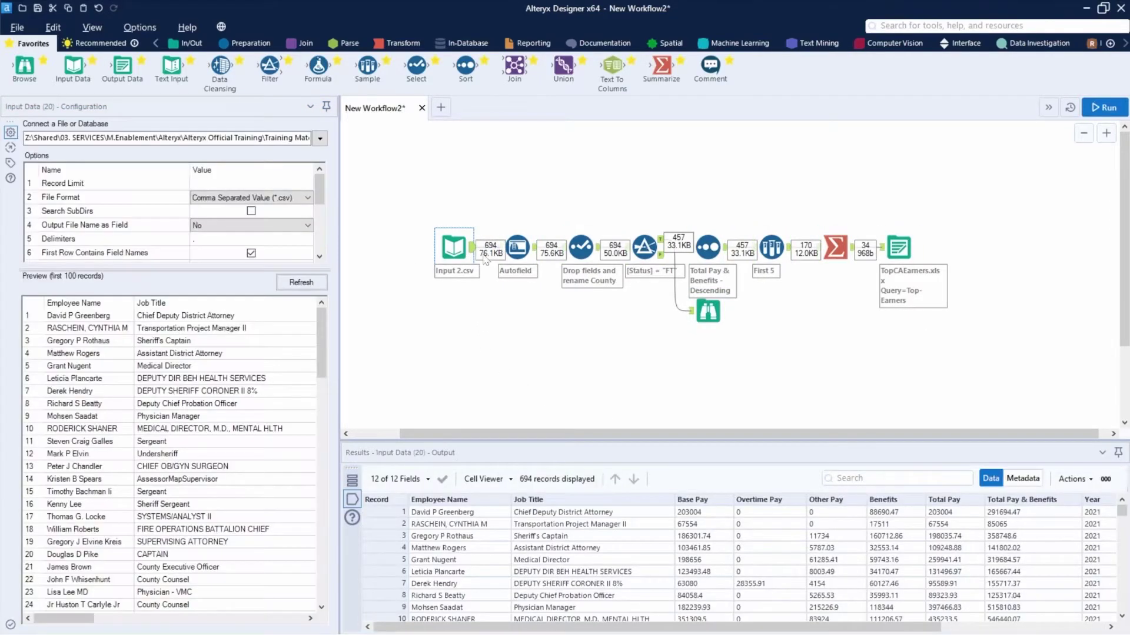
left_click(424, 223)
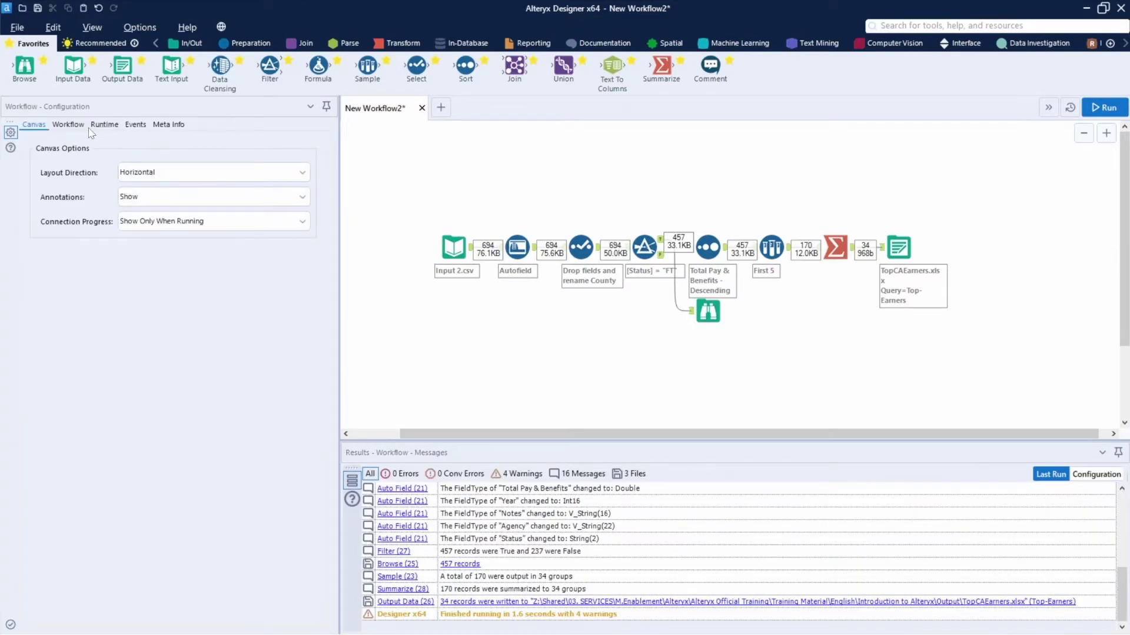
left_click(101, 126)
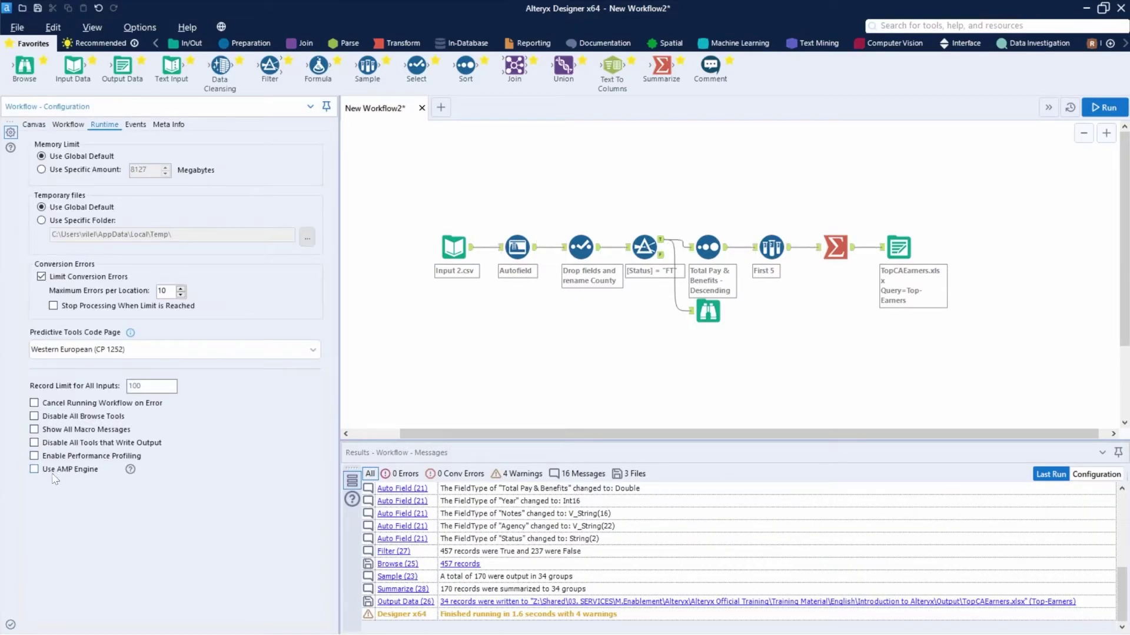
left_click_drag(160, 386, 113, 389)
key("BackSpace")
left_click(75, 470)
left_click(109, 418)
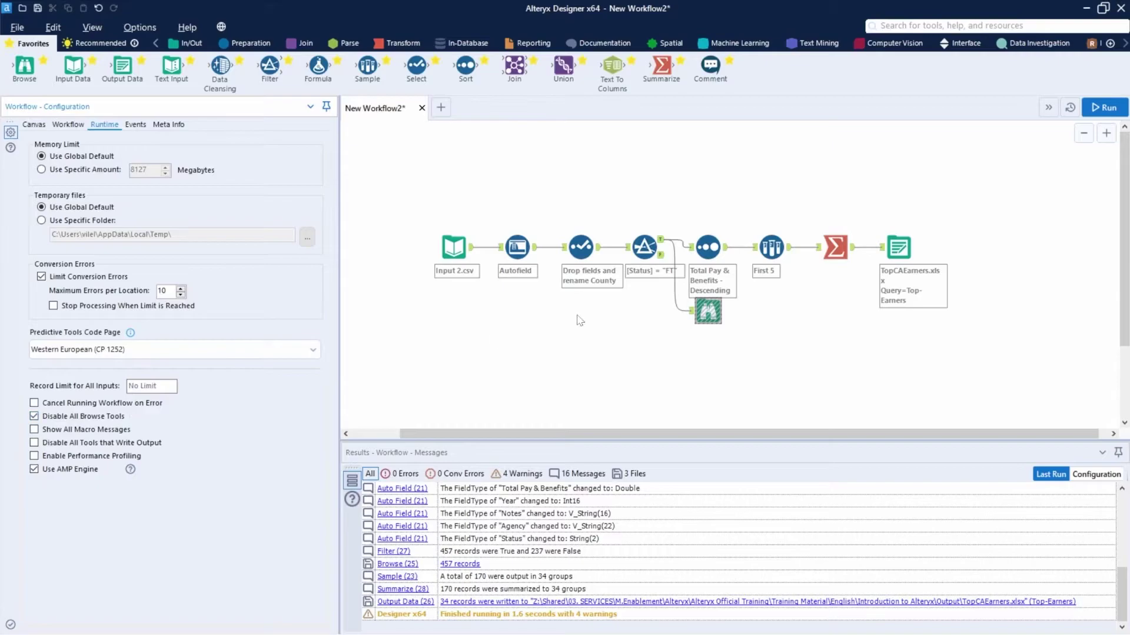
Step: Run with Browse tools disabled and confirm the Filter and Select tools show no result data
left_click(1099, 103)
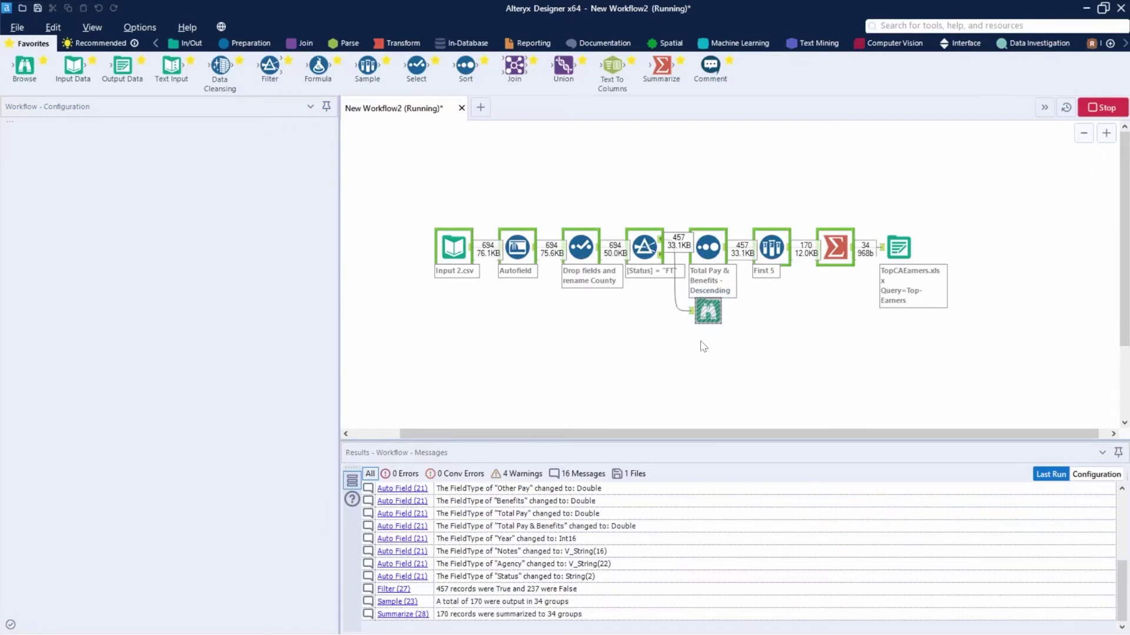
left_click(663, 241)
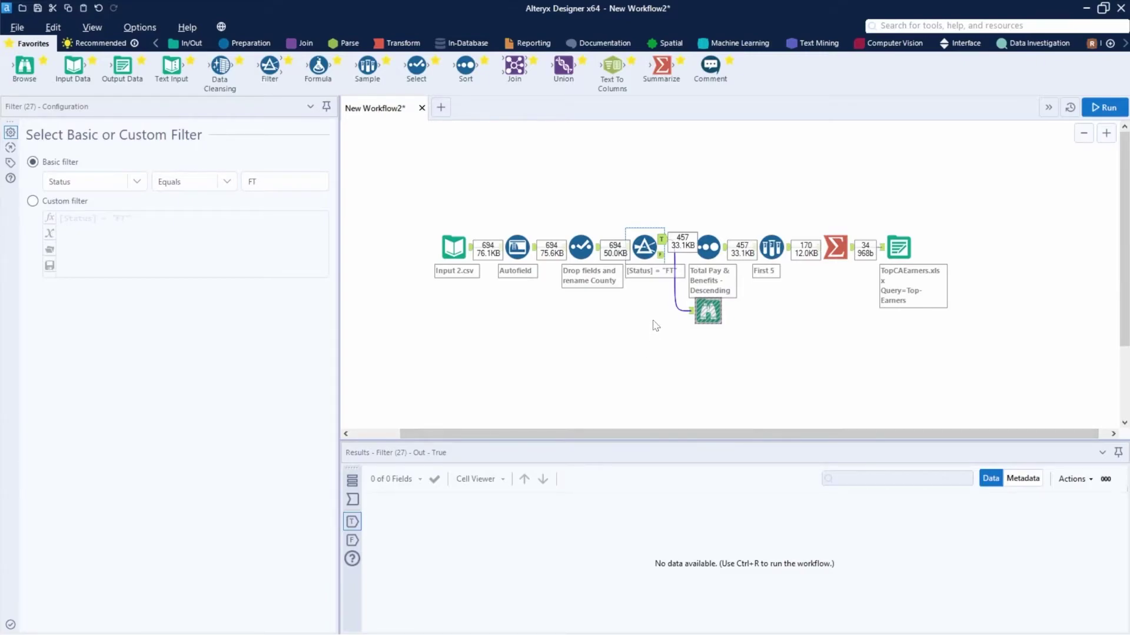
left_click(581, 247)
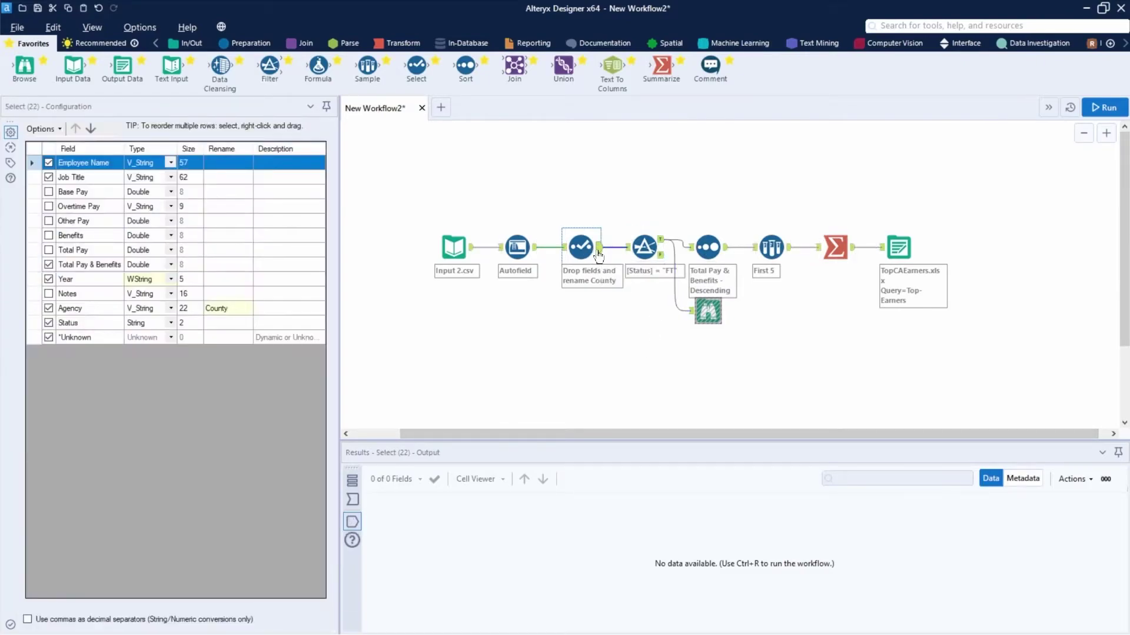
mouse_move(513, 521)
left_mouse_down()
mouse_move(852, 622)
mouse_move(941, 615)
left_mouse_up()
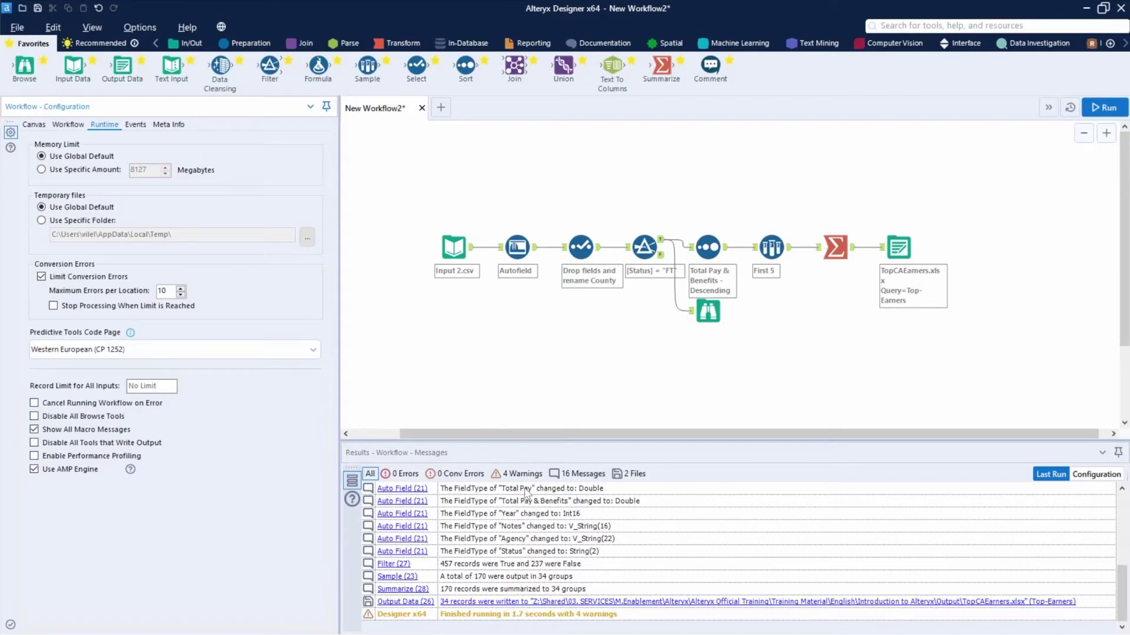
Step: Disable all tools that write output, rerun, and check the TopCAEarners.xlsx output tool's messages
left_click_drag(428, 482, 731, 622)
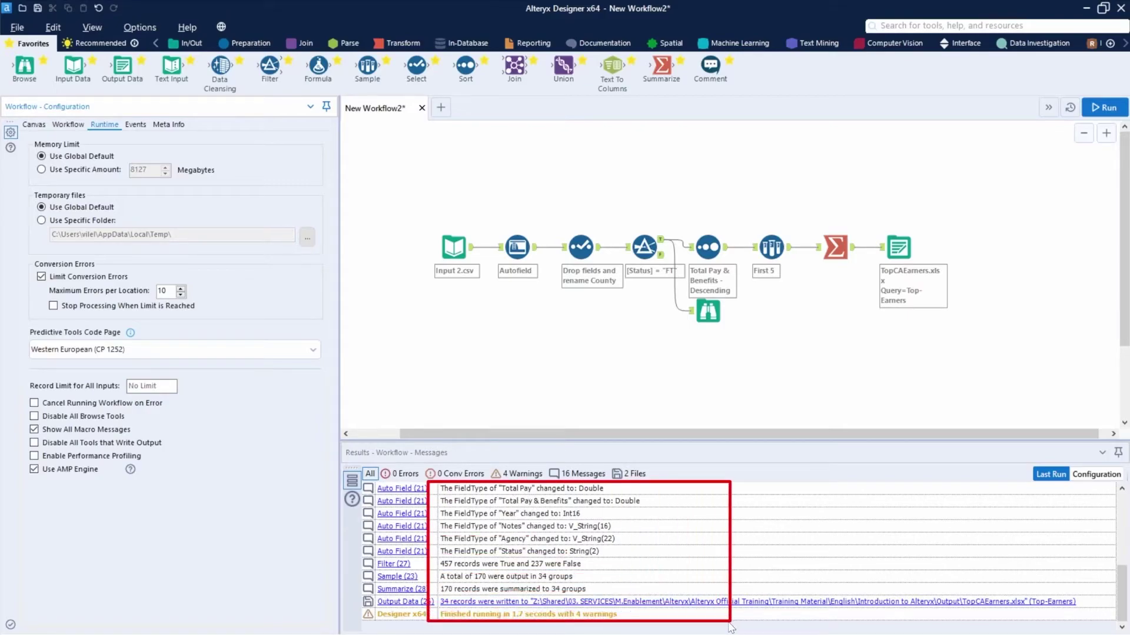
left_click(72, 443)
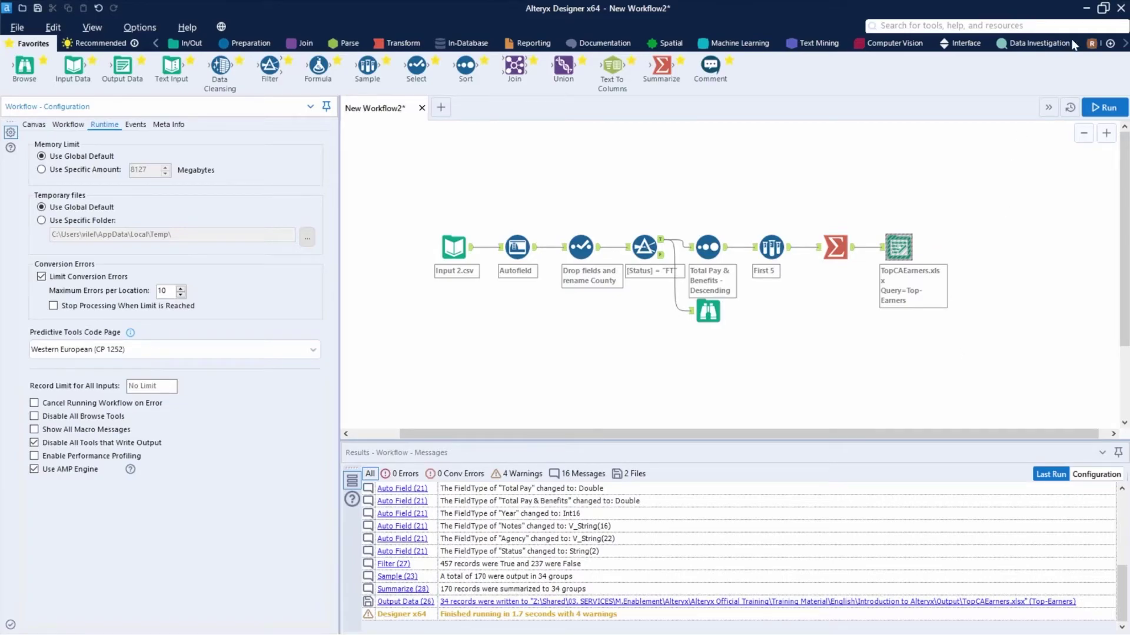
left_click(1104, 107)
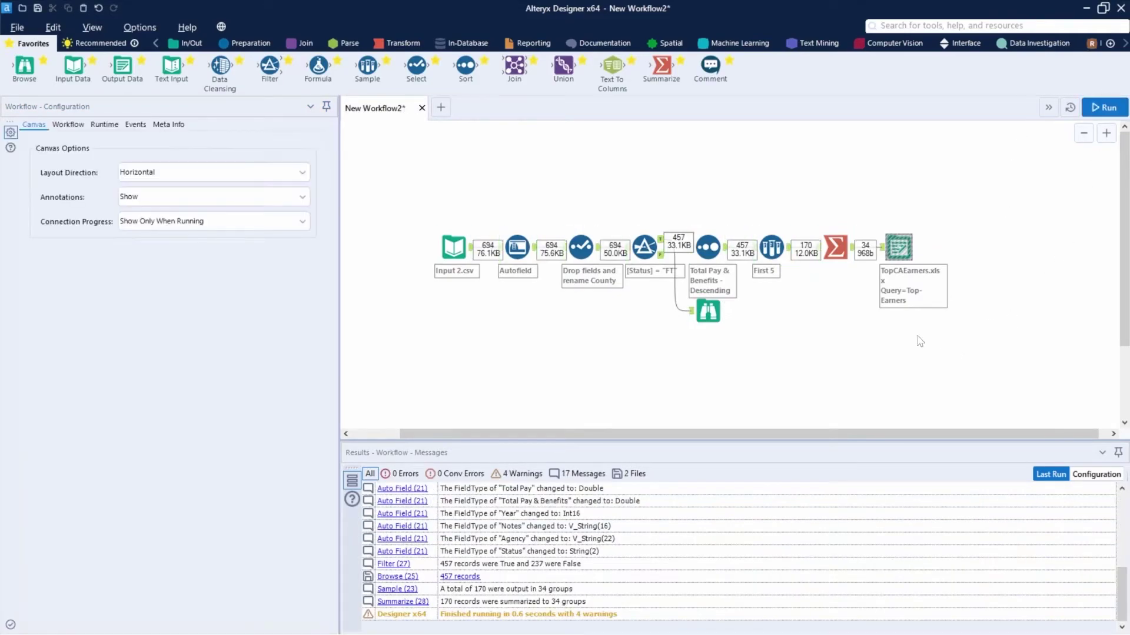
left_click(898, 254)
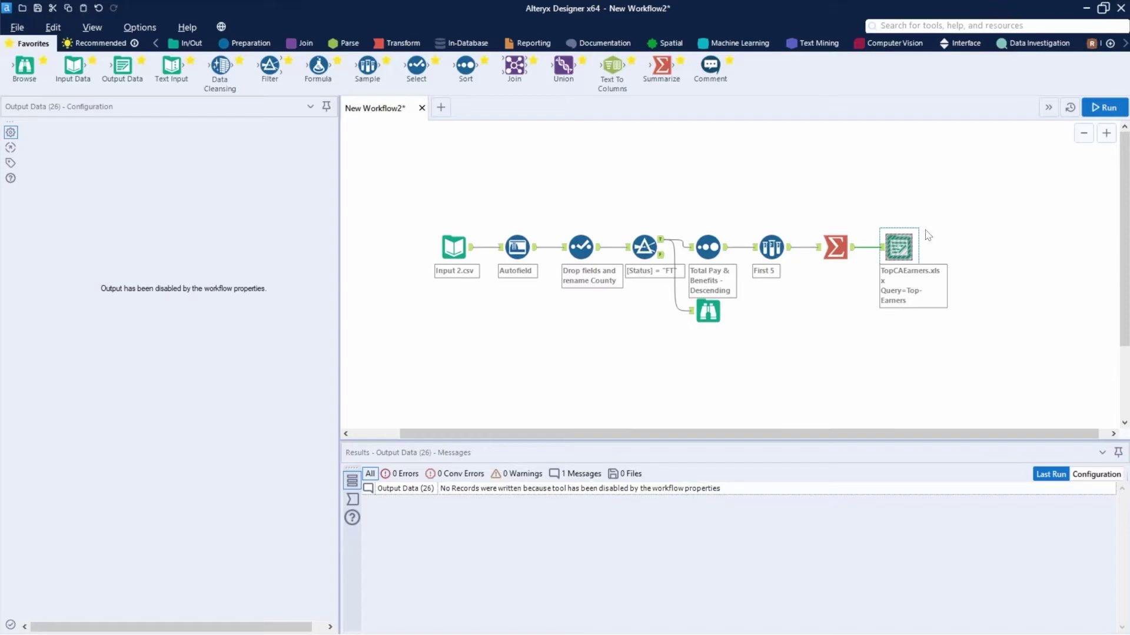
Step: Turn on Enable Performance Profiling in the workflow's Runtime settings
left_click(887, 383)
key("ctrl+r")
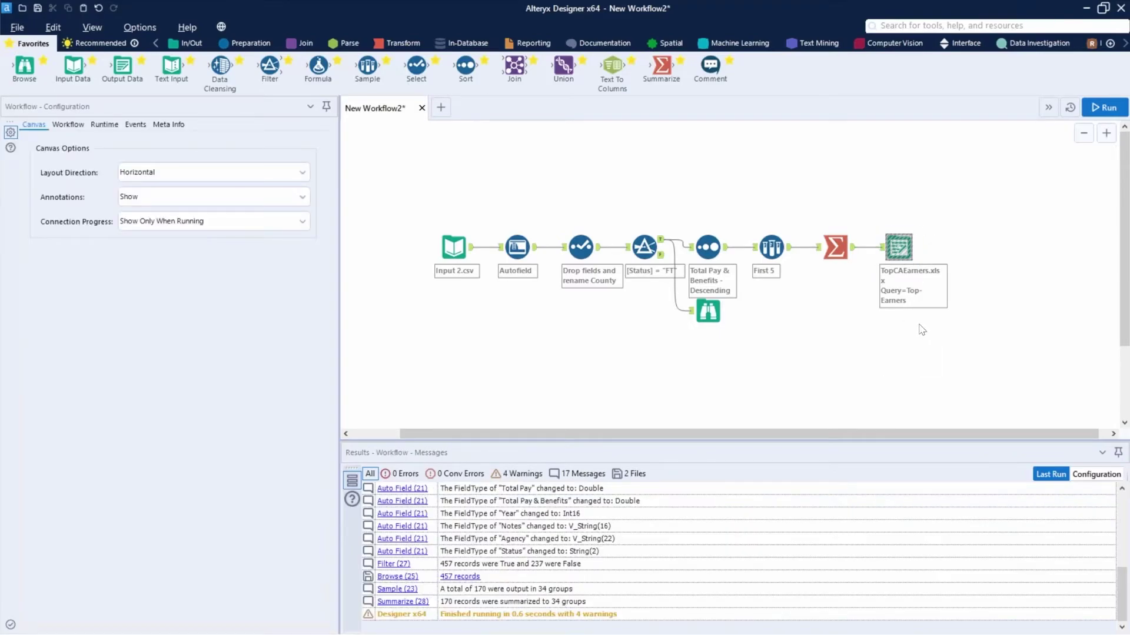
left_click(95, 126)
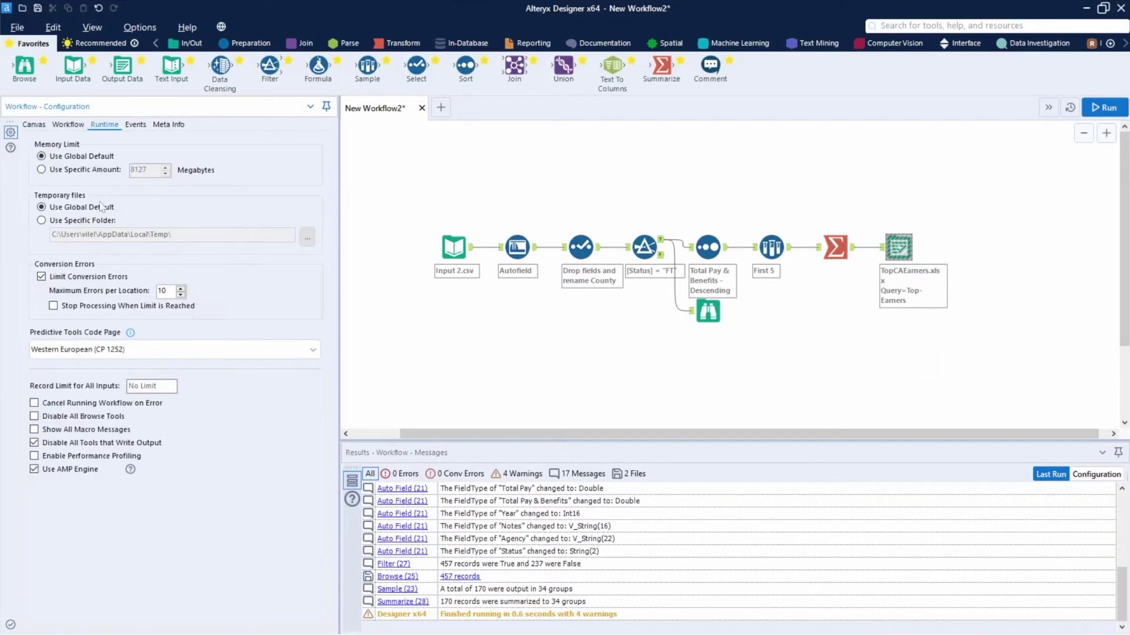
left_click(91, 457)
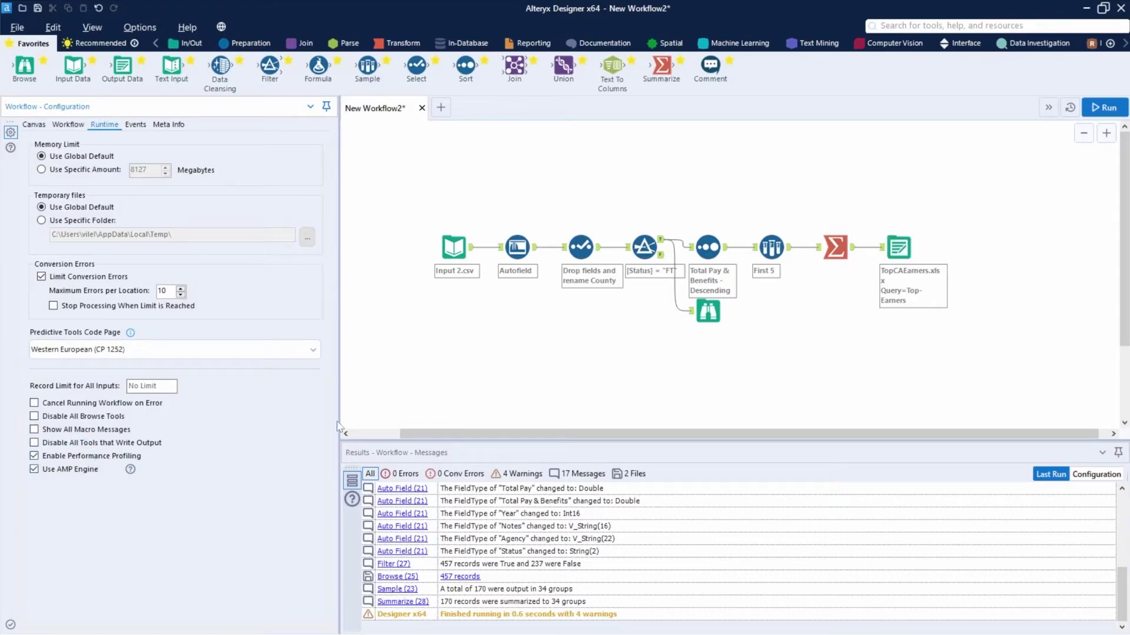
Step: Run the workflow and check the Profile Time messages, with Output Data at 80.44%
left_click(1105, 108)
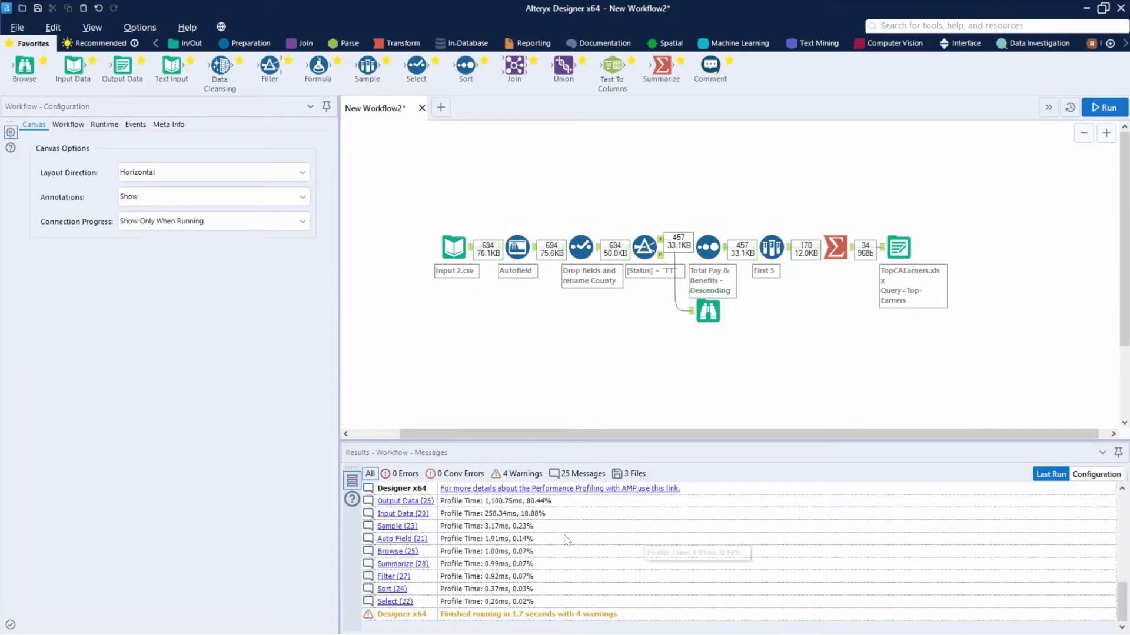
mouse_move(598, 484)
left_mouse_down()
mouse_move(480, 595)
mouse_move(427, 615)
mouse_move(437, 619)
left_mouse_up()
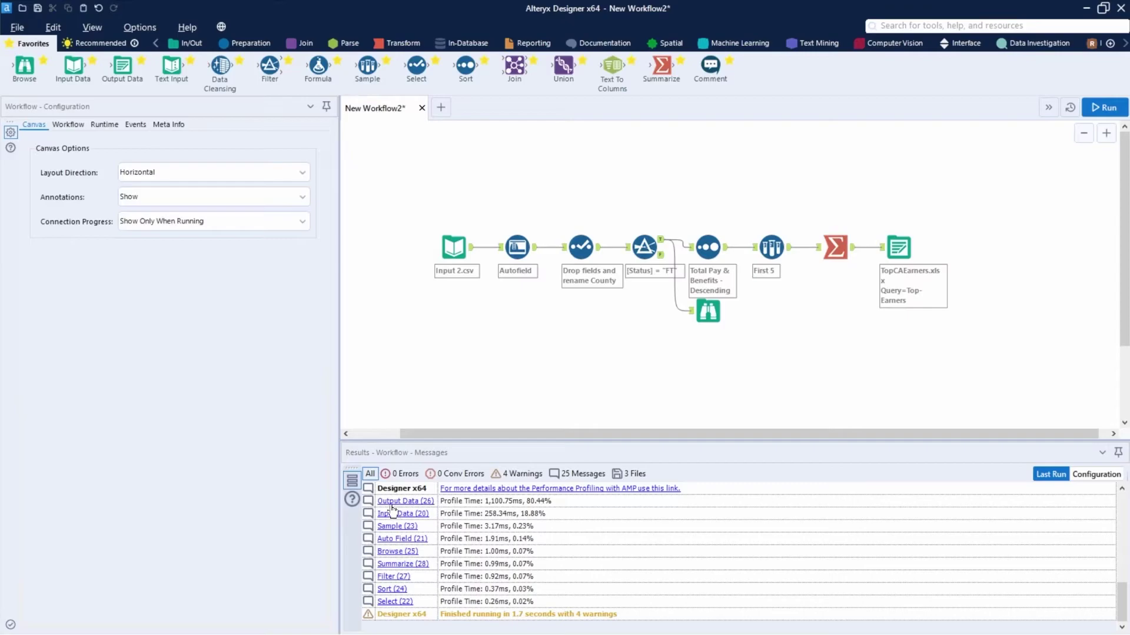
left_click(523, 505)
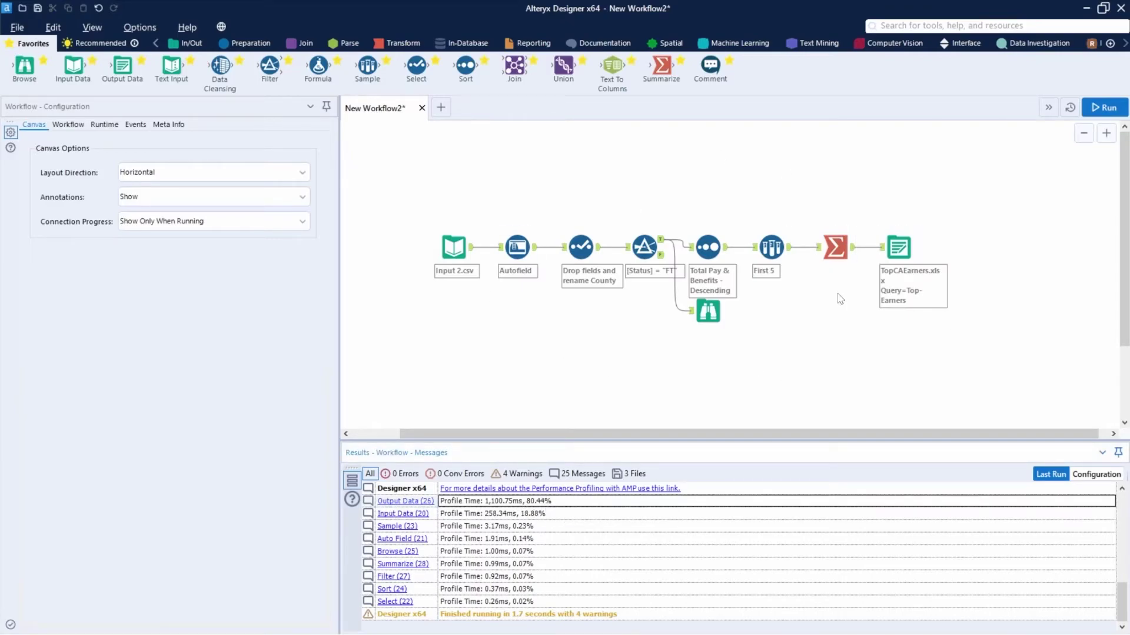
Step: Uncheck Enable Performance Profiling in Runtime, then view the workflow's Events settings
left_click(498, 368)
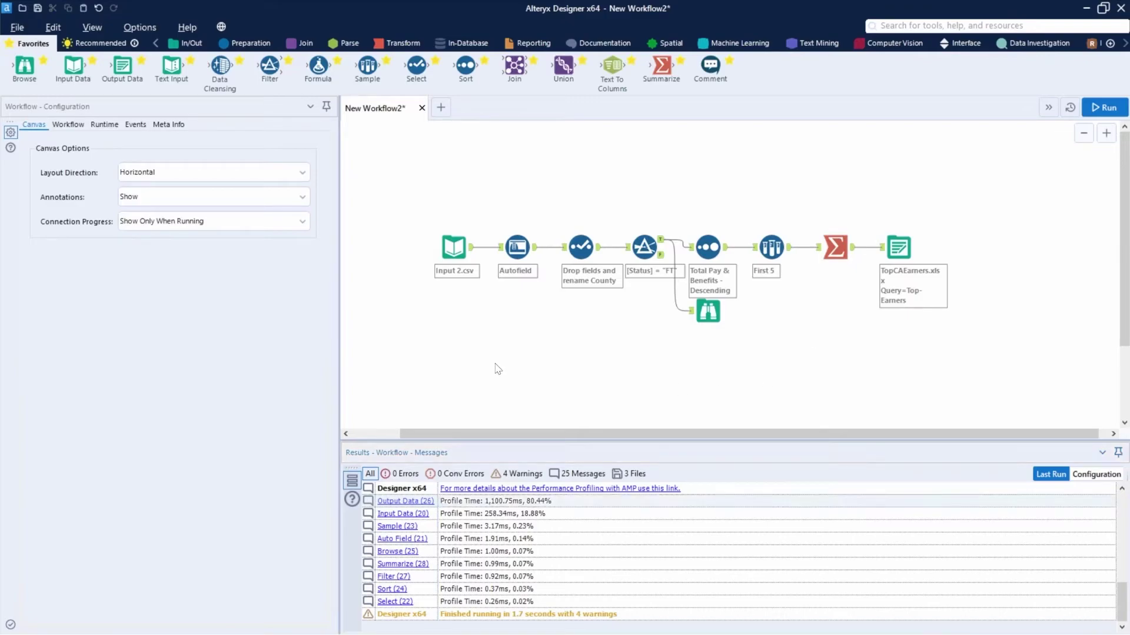
left_click(110, 129)
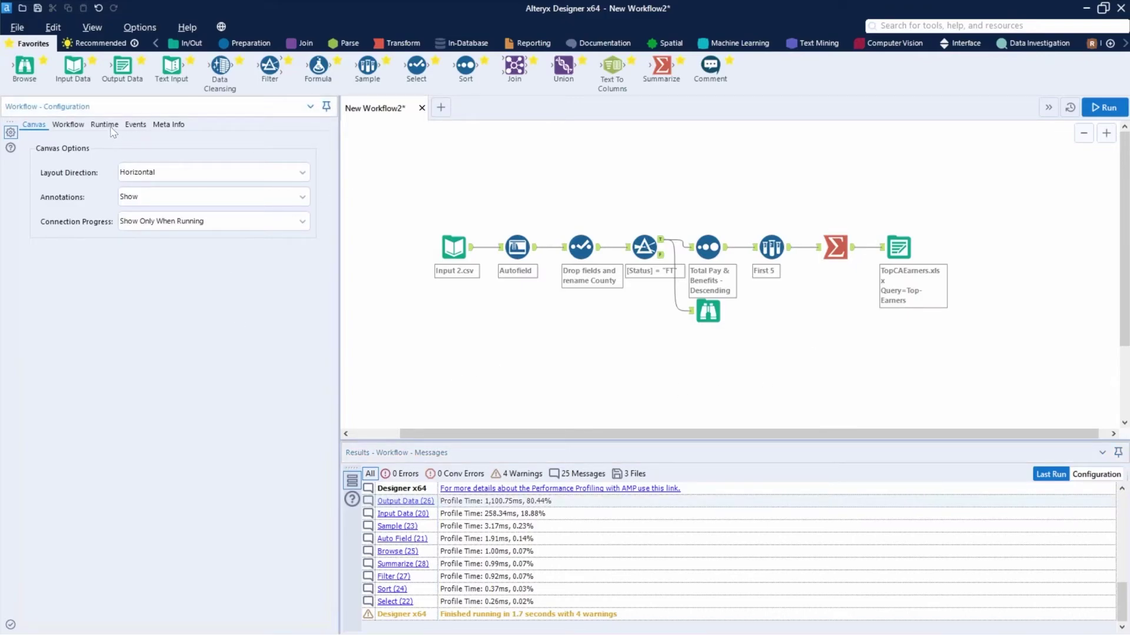
left_click(65, 455)
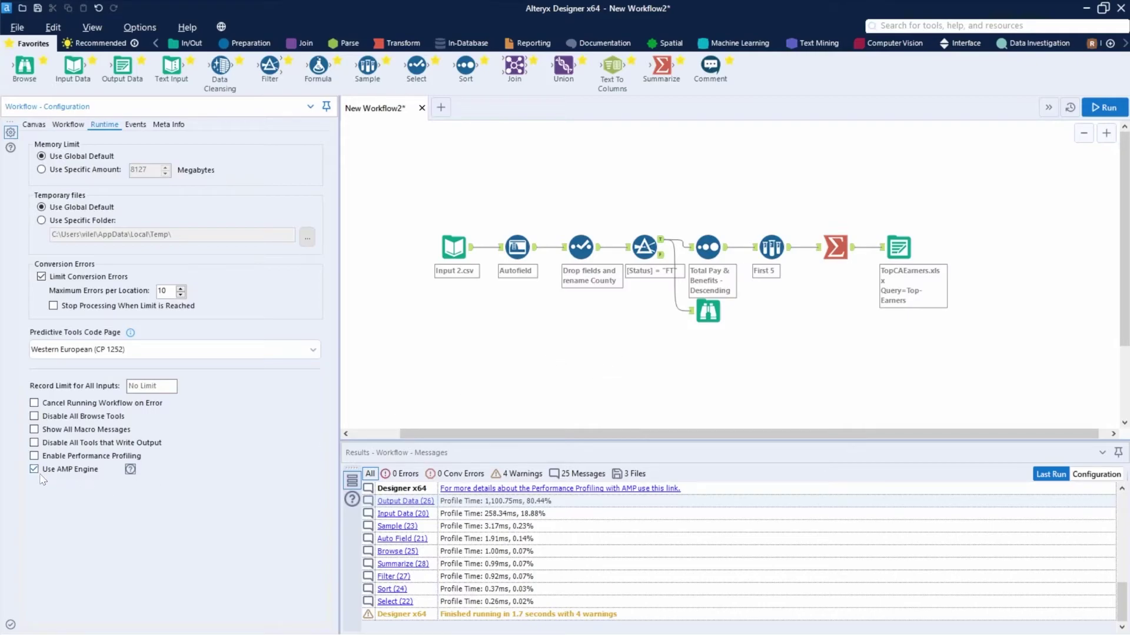
left_click(137, 125)
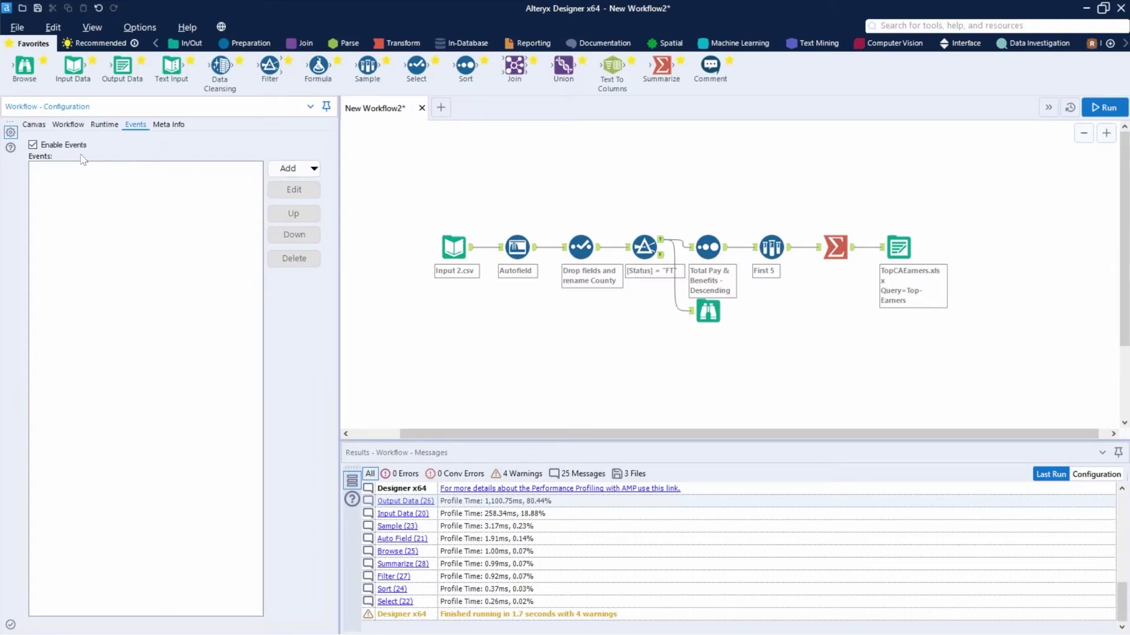
Step: Preview a Run Command event and its Asset(s) tab, cancel it, and reopen the Add list
left_click(313, 169)
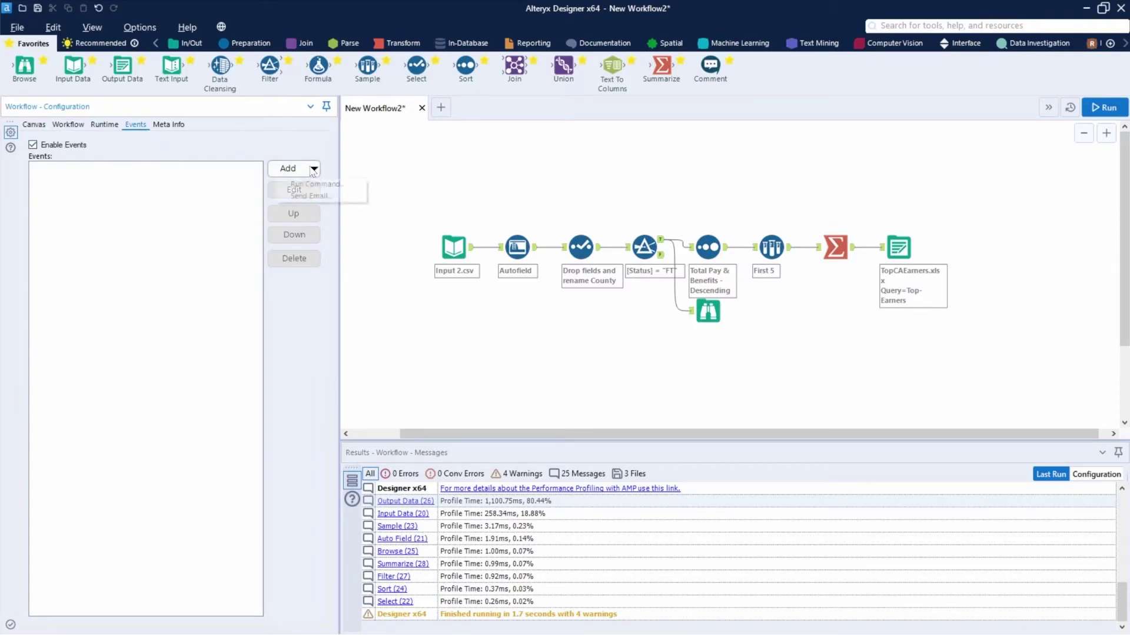
left_click(344, 186)
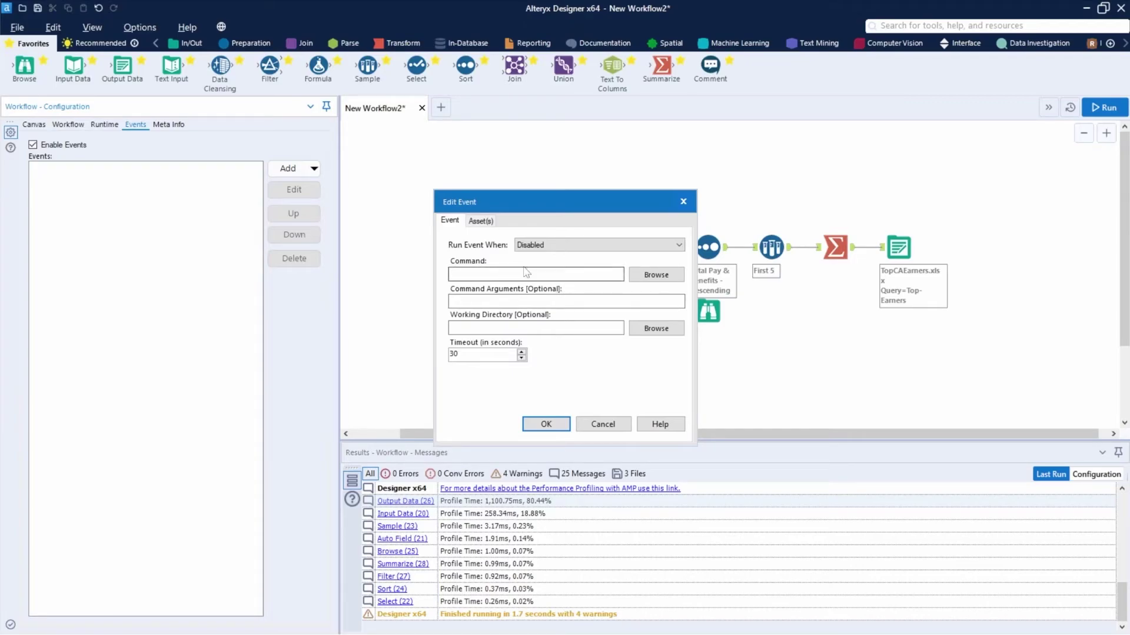
left_click(481, 223)
left_click(451, 221)
left_click(603, 423)
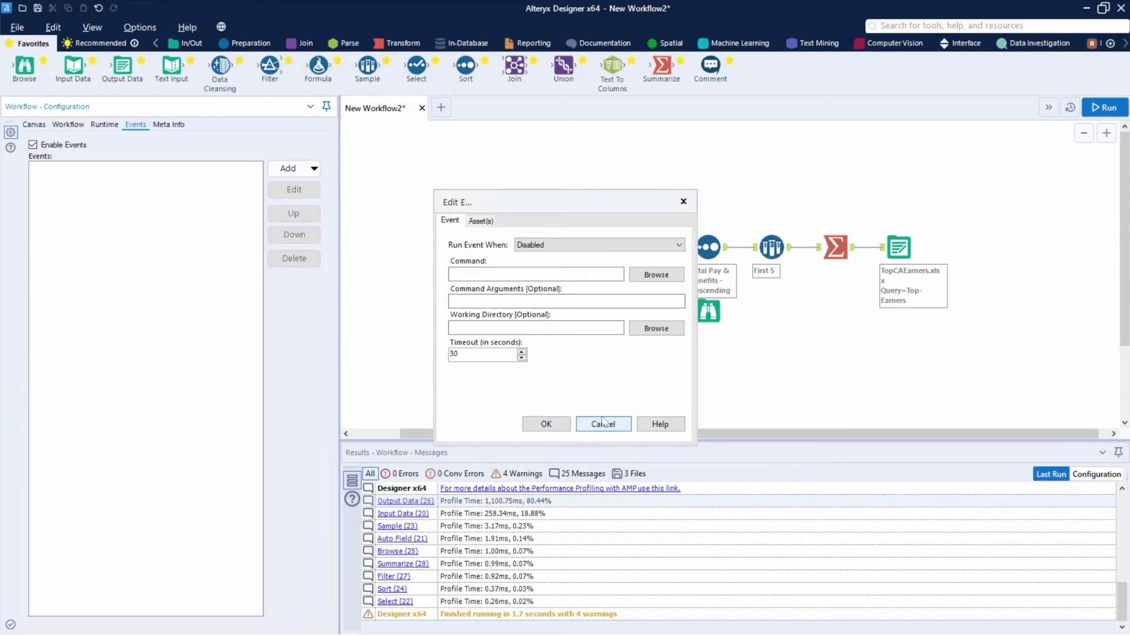
left_click(314, 169)
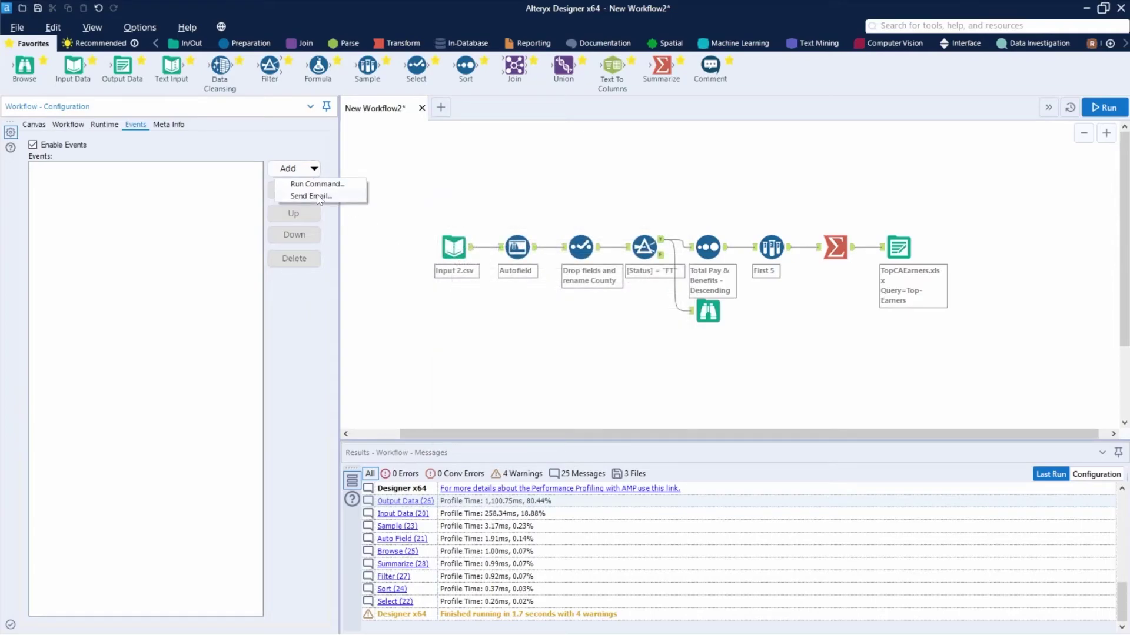
Step: Start a Send Email event and review its Run Event When, SMTP, username and To fields
left_click(312, 197)
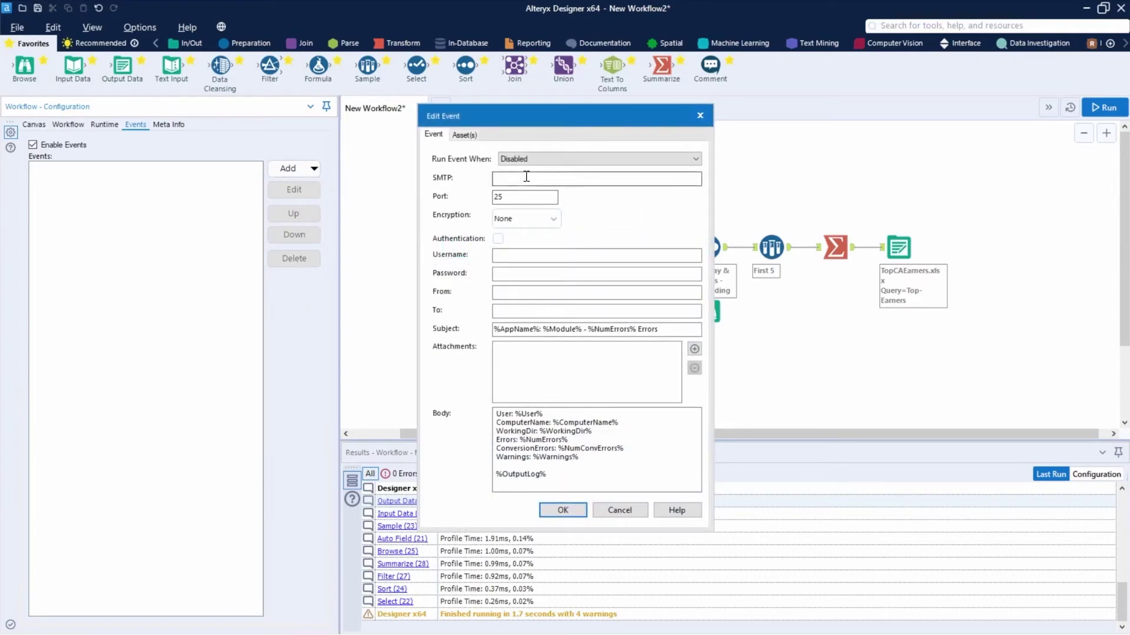
left_click(544, 160)
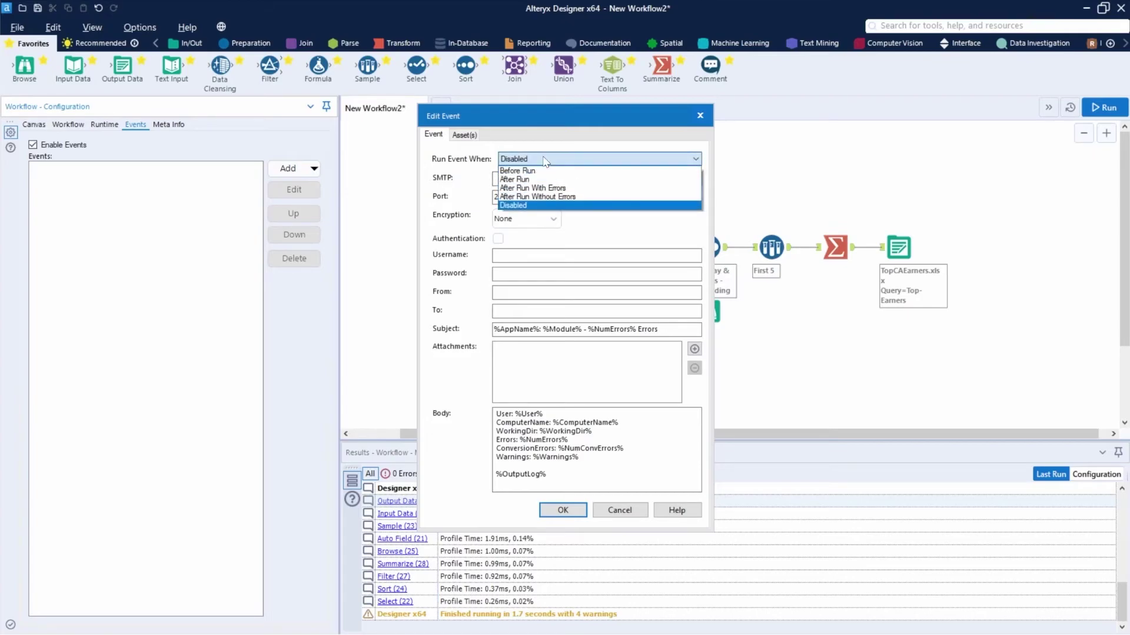
left_click(547, 205)
left_click(497, 179)
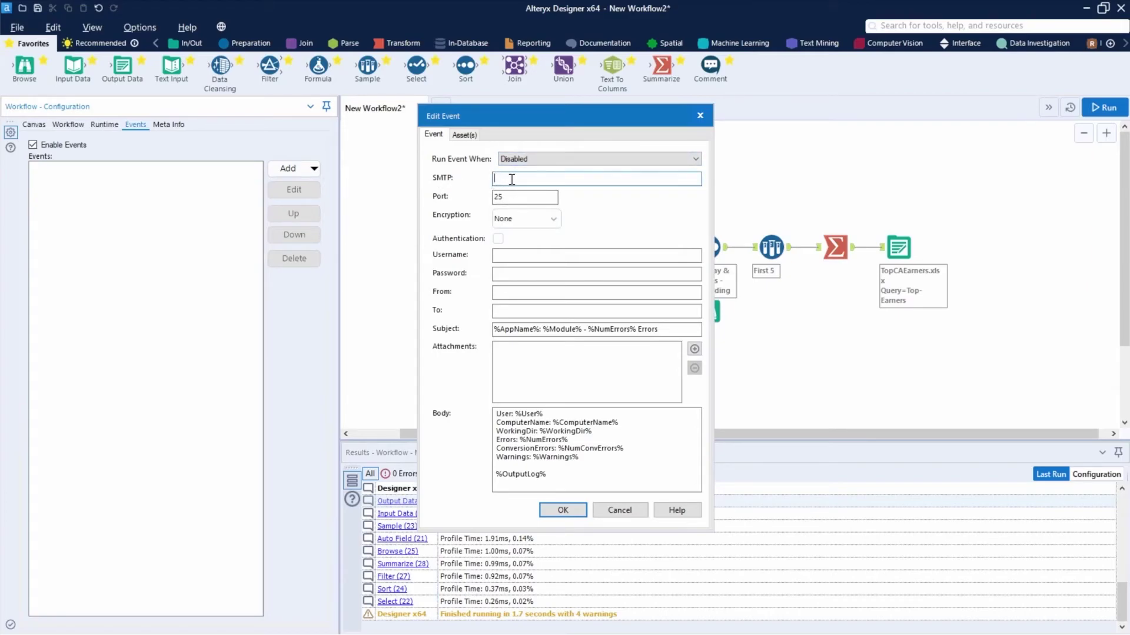
left_click(522, 256)
left_click(507, 308)
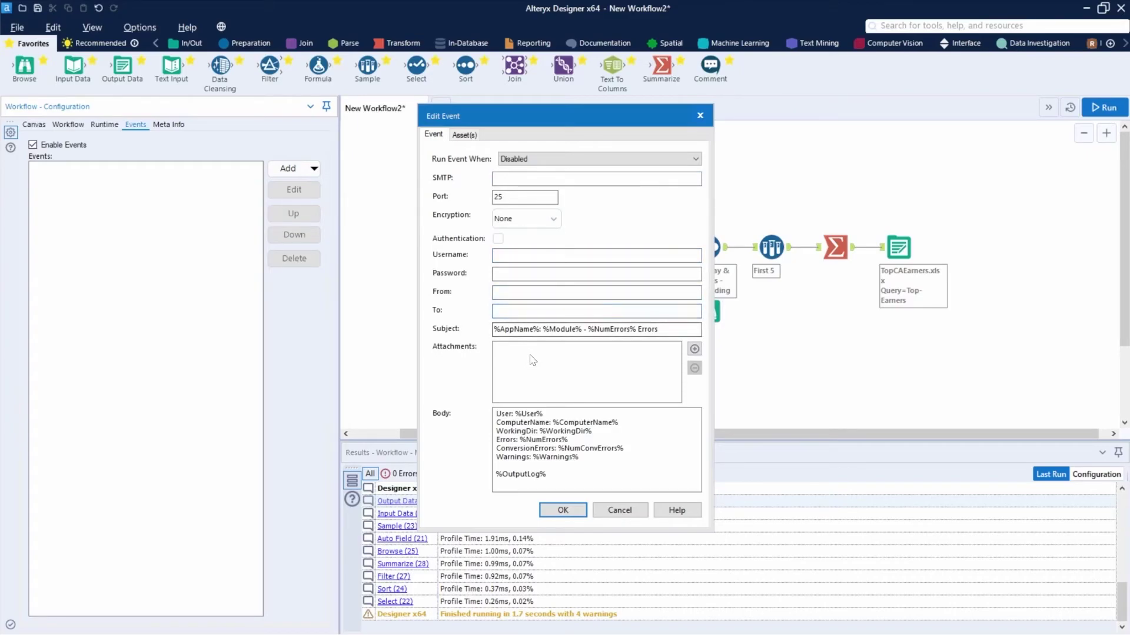
Step: Inspect the email's Subject variables, Attachments and Body text, then cancel the event unsaved
left_click_drag(587, 329, 493, 331)
left_click(534, 329)
left_click_drag(586, 329, 472, 330)
left_click(641, 331)
left_click(694, 349)
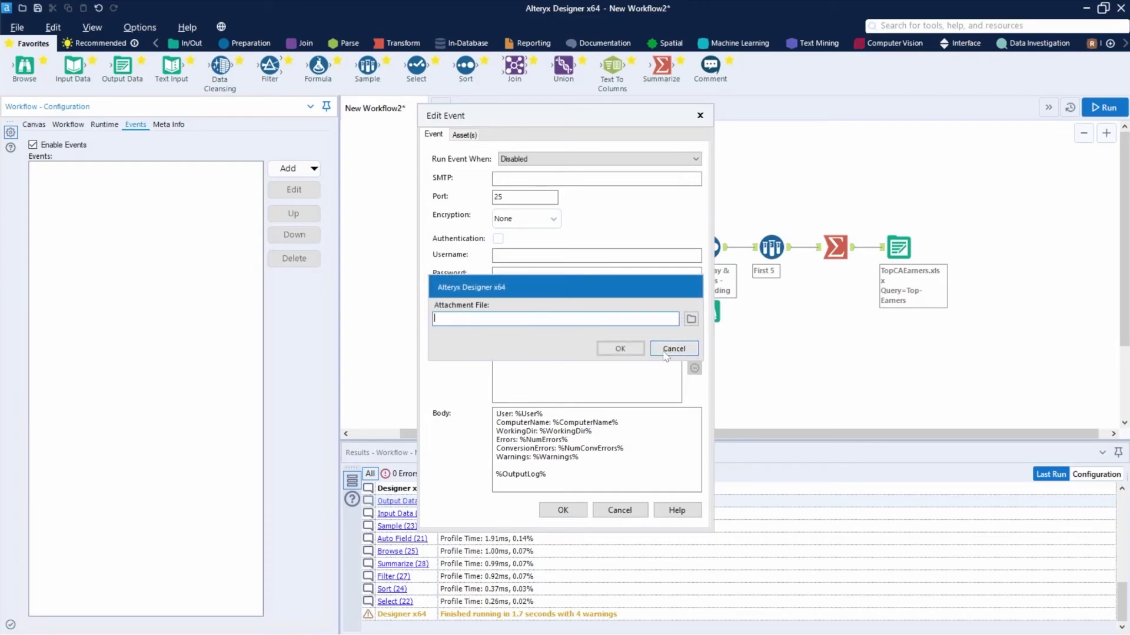
left_click(675, 350)
left_click_drag(497, 413, 569, 474)
left_click(569, 473)
key("ctrl+a")
left_click(579, 470)
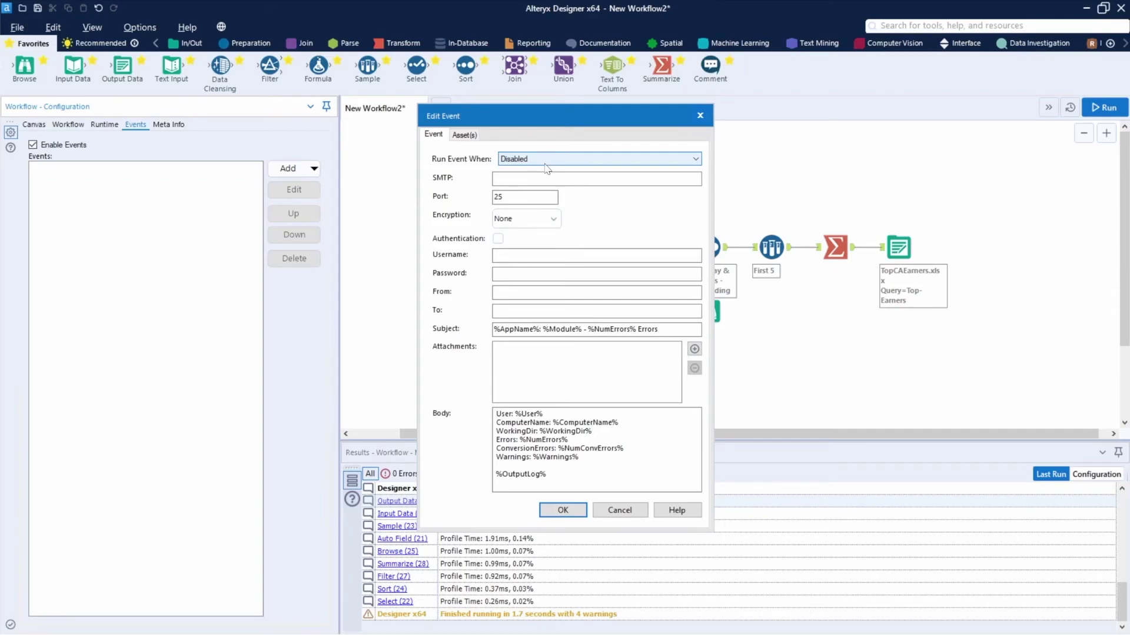
left_click(586, 162)
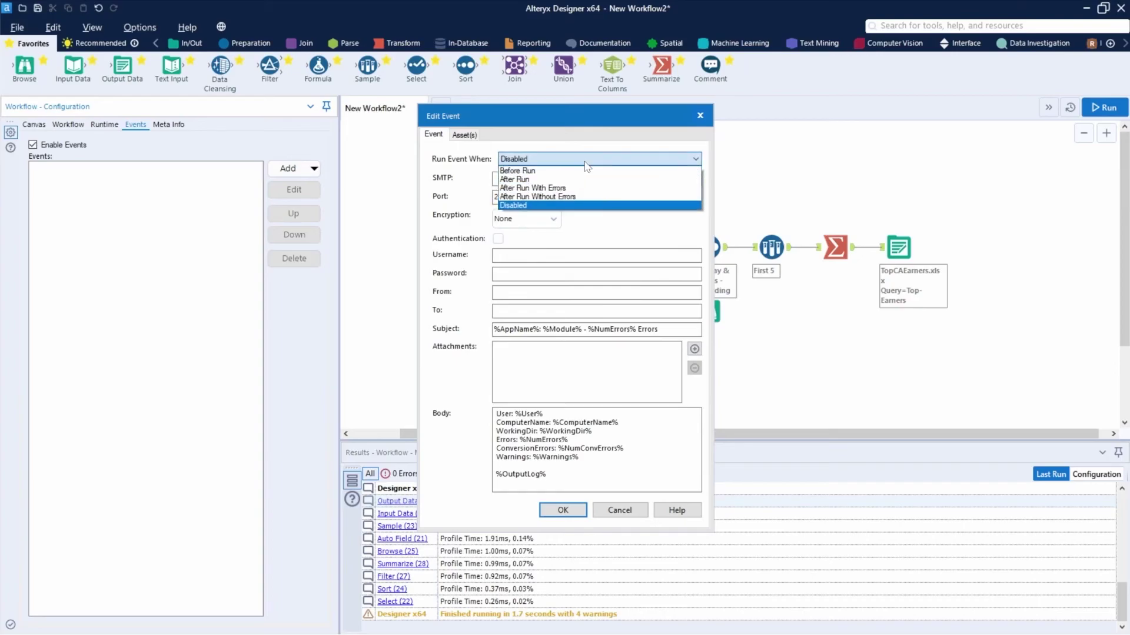
left_click(614, 510)
Step: In Meta Info, try a Custom workflow name, then revert to Use File Name
left_click(166, 125)
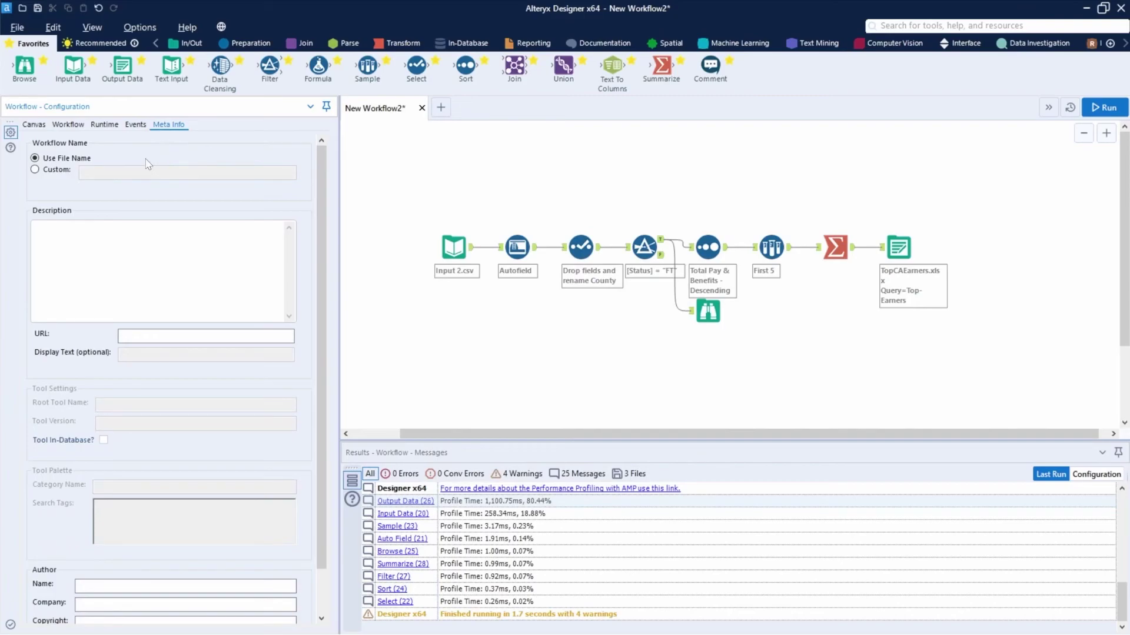
left_click(62, 171)
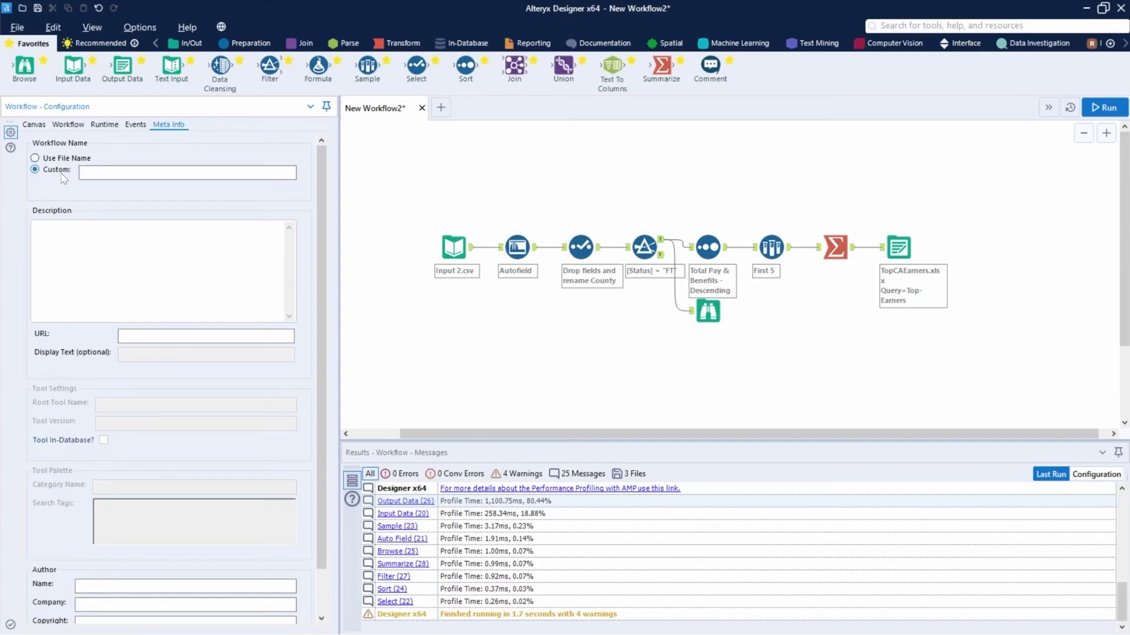
left_click(76, 159)
Step: Look through the Description, URL, Author, Company and Copyright fields, then return to Canvas options
left_click(88, 275)
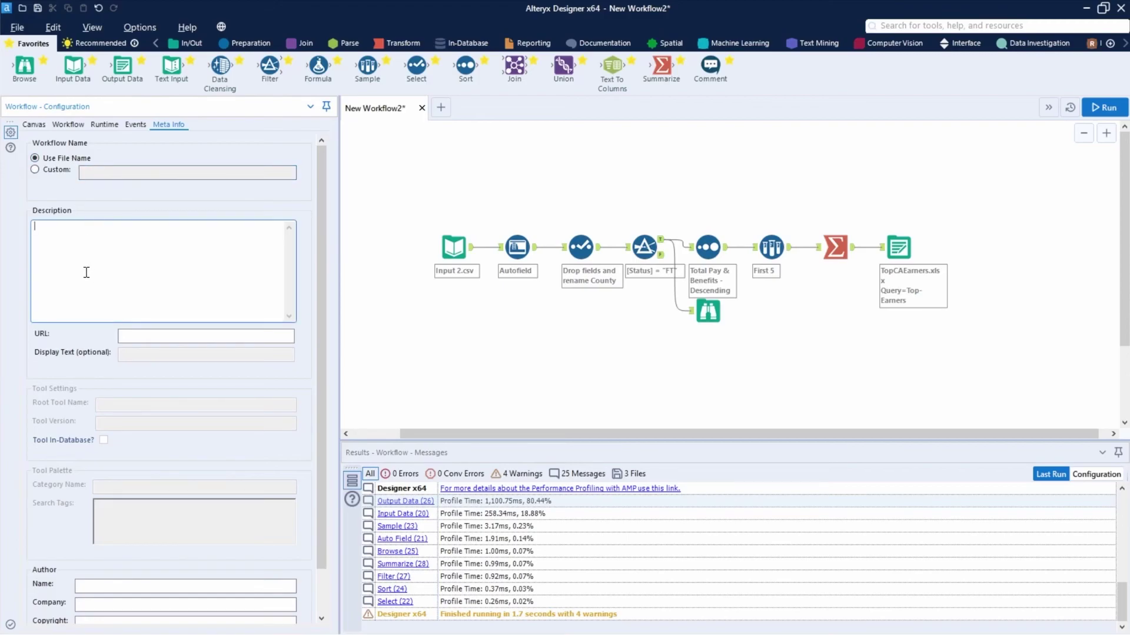
left_click(131, 337)
scroll(132, 375, "down", 2)
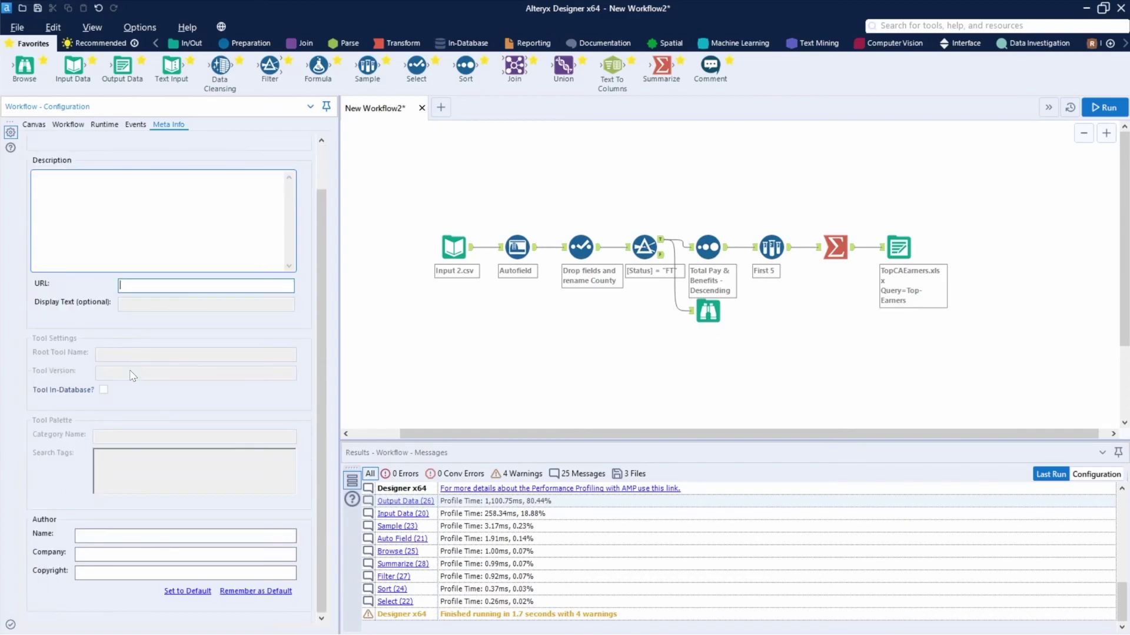
left_click(106, 540)
left_click(96, 552)
left_click(100, 573)
scroll(187, 412, "up", 2)
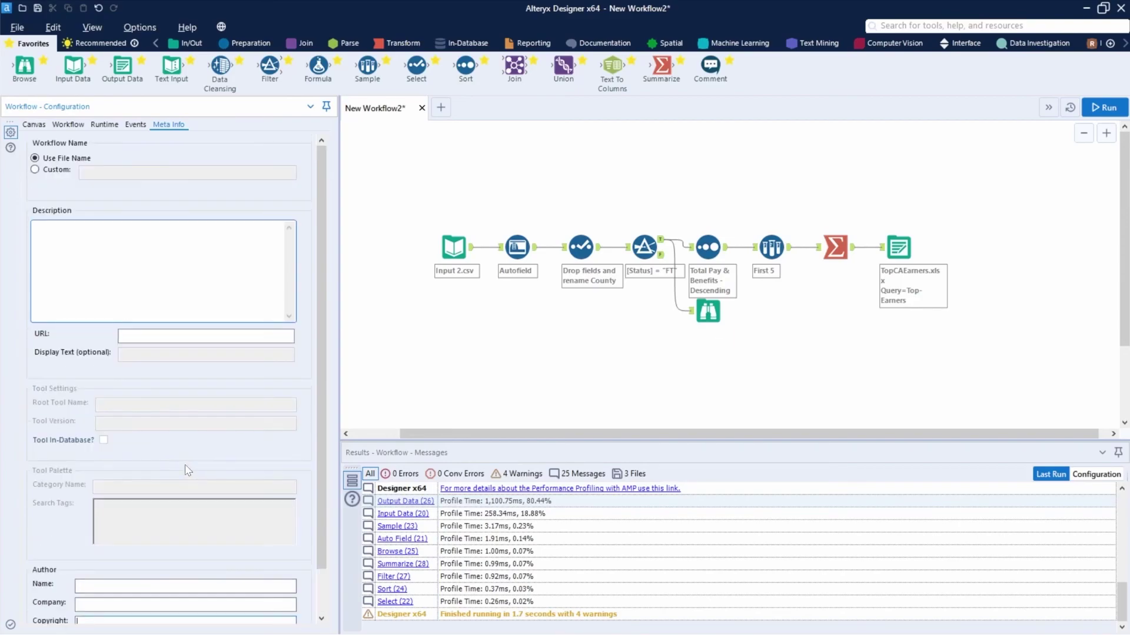
left_click(36, 125)
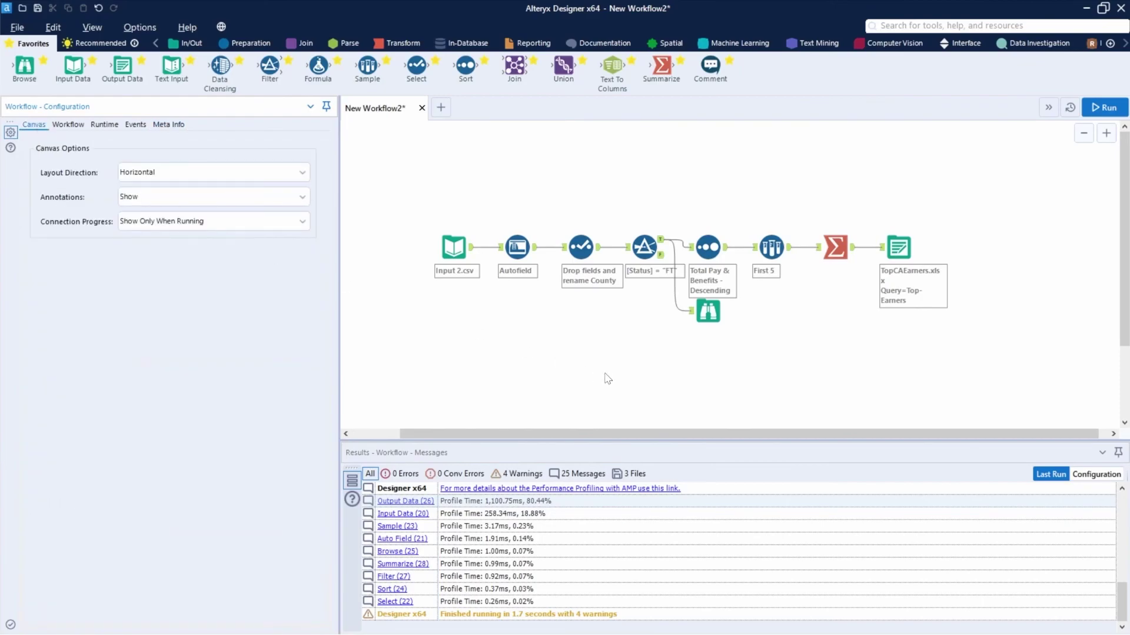